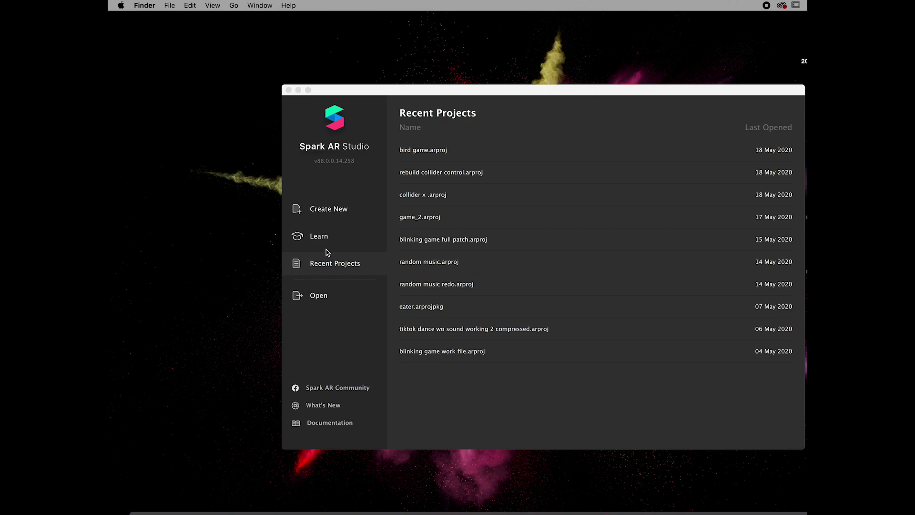
# Create a new Blank Project from the Spark AR Studio start screen
pyautogui.click(325, 211)
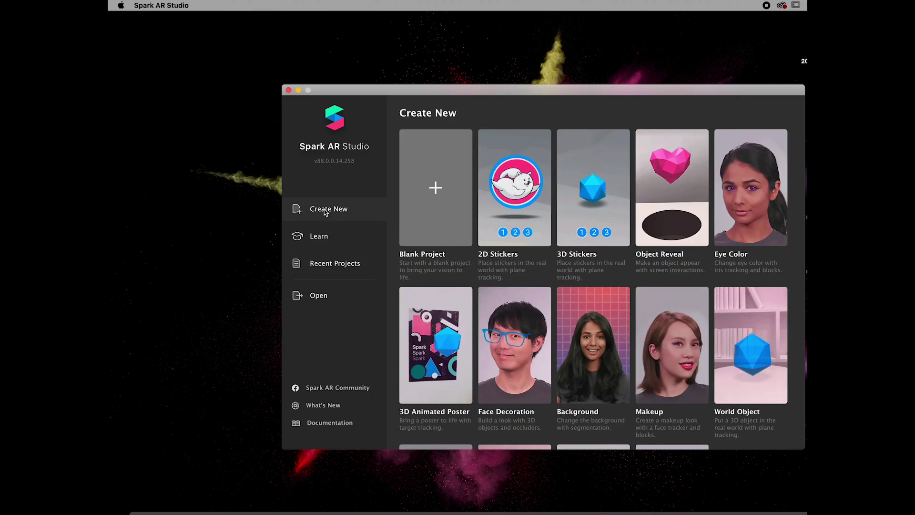
pyautogui.click(437, 189)
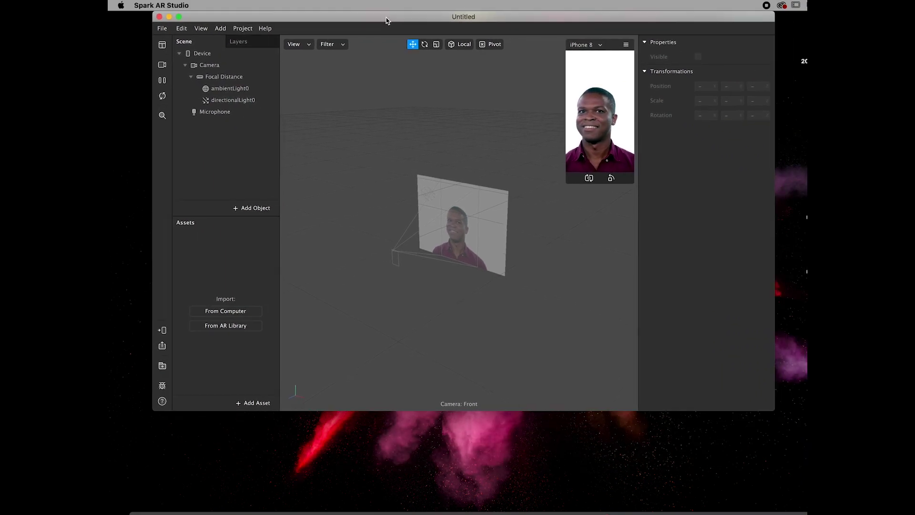
# Reposition and enlarge the Untitled project window, then pause the face preview video
pyautogui.moveTo(386, 20); pyautogui.dragTo(345, 23)
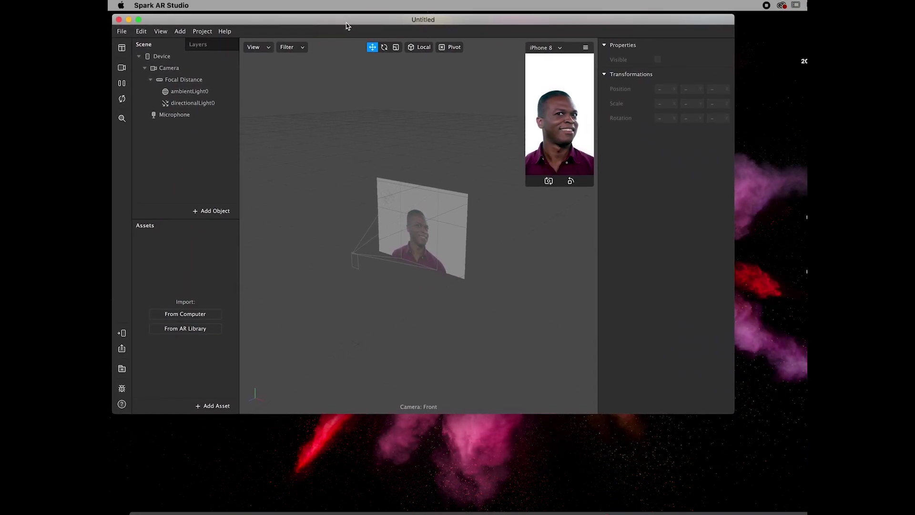
pyautogui.moveTo(732, 415); pyautogui.dragTo(806, 425)
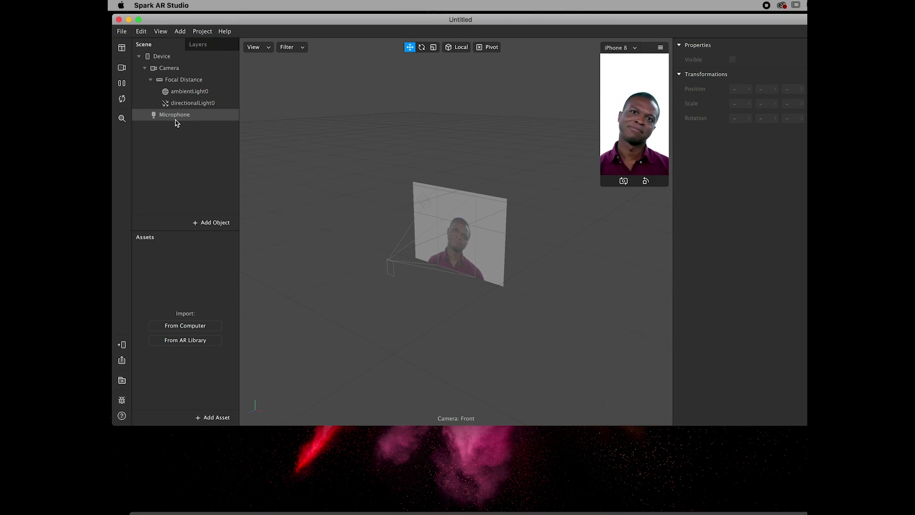
pyautogui.click(122, 84)
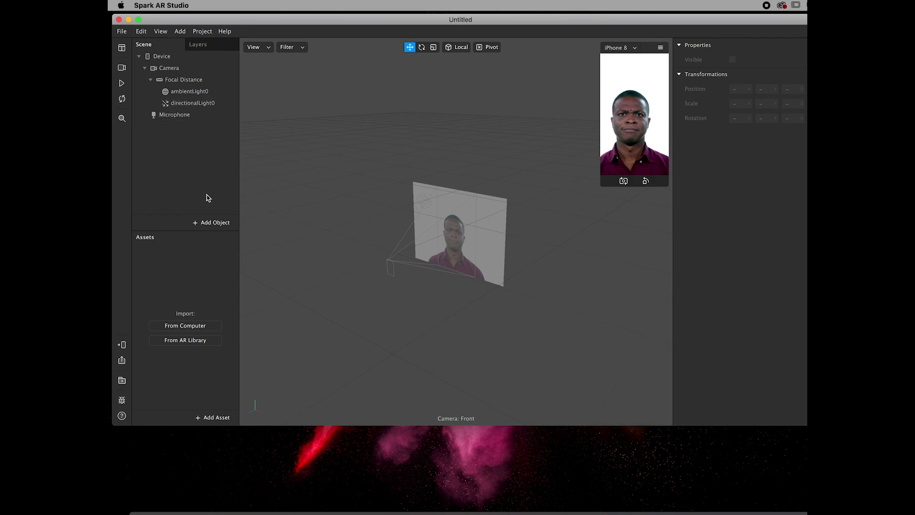
# Insert a Face Tracker into the scene
pyautogui.click(212, 224)
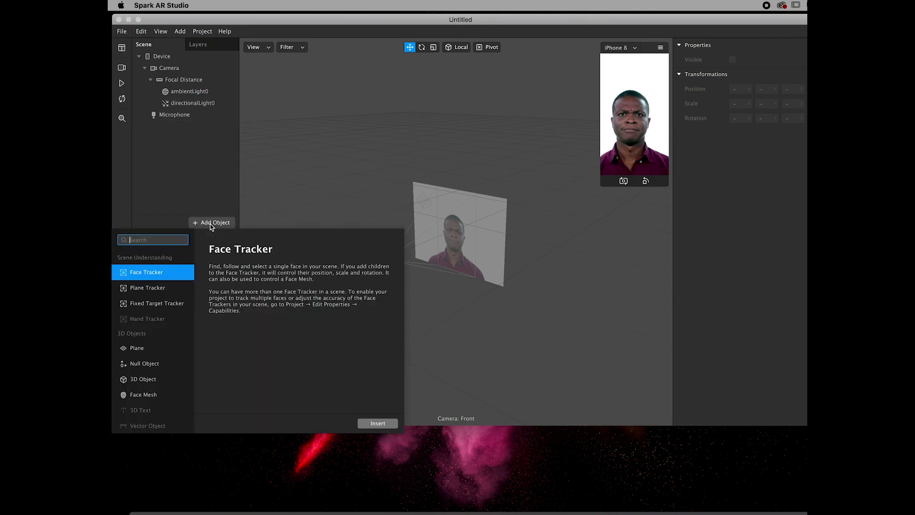
pyautogui.click(377, 426)
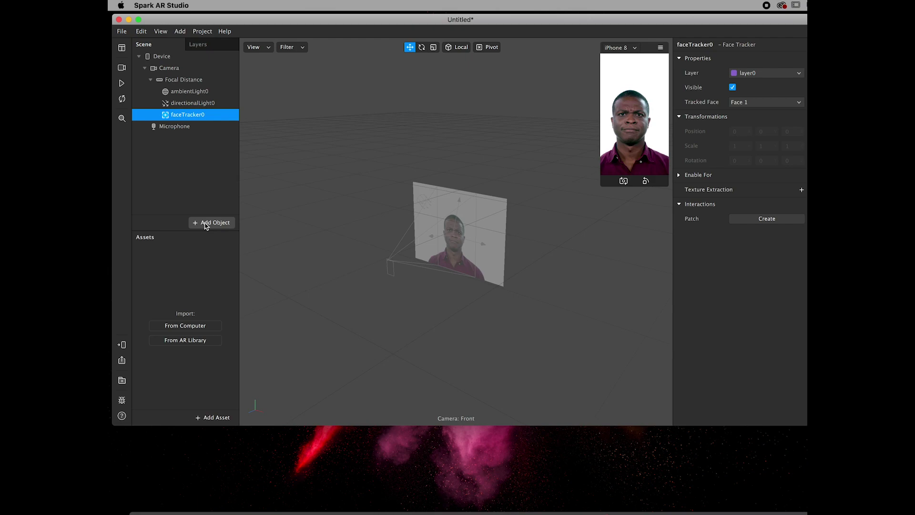
pyautogui.click(190, 199)
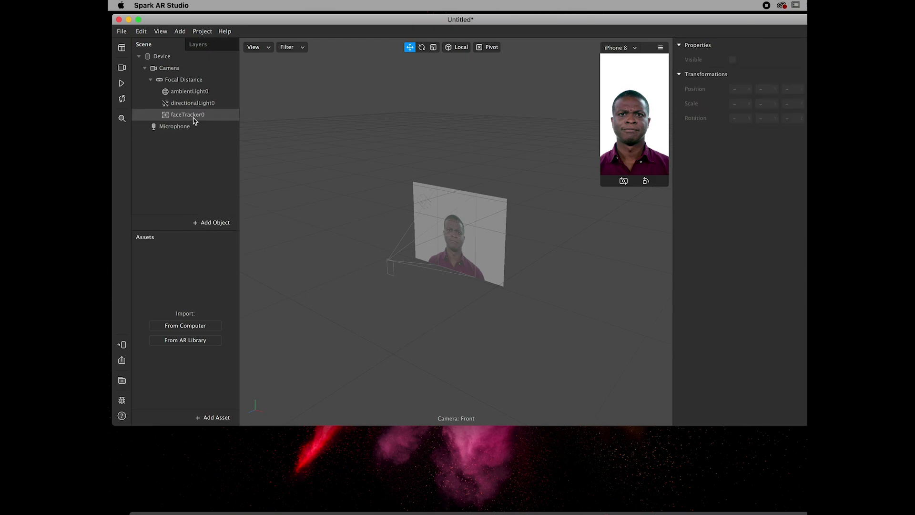
# Add a Null Object and rename it background
pyautogui.click(217, 223)
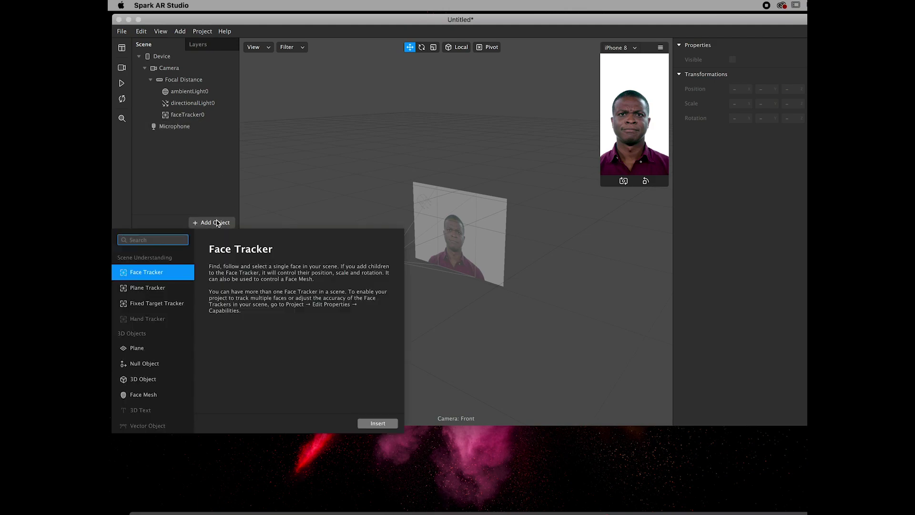
pyautogui.write('nul')
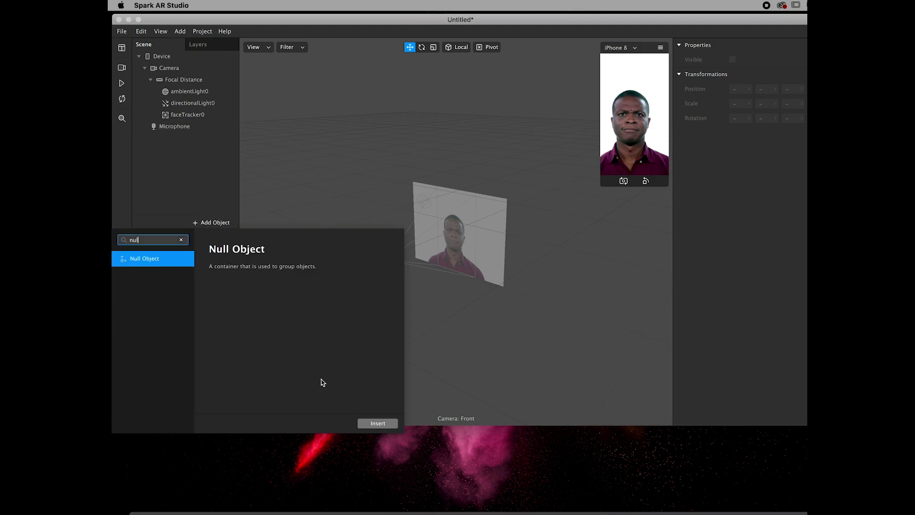
pyautogui.click(380, 423)
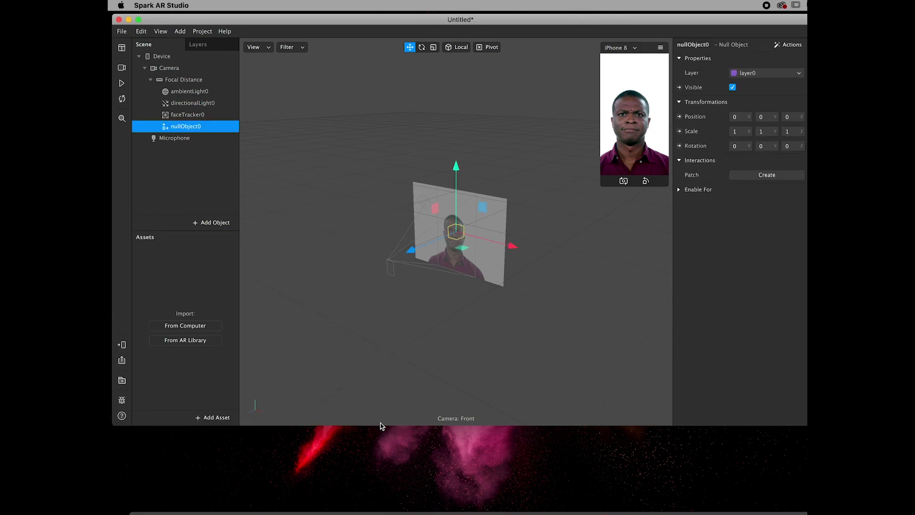
pyautogui.doubleClick(189, 127)
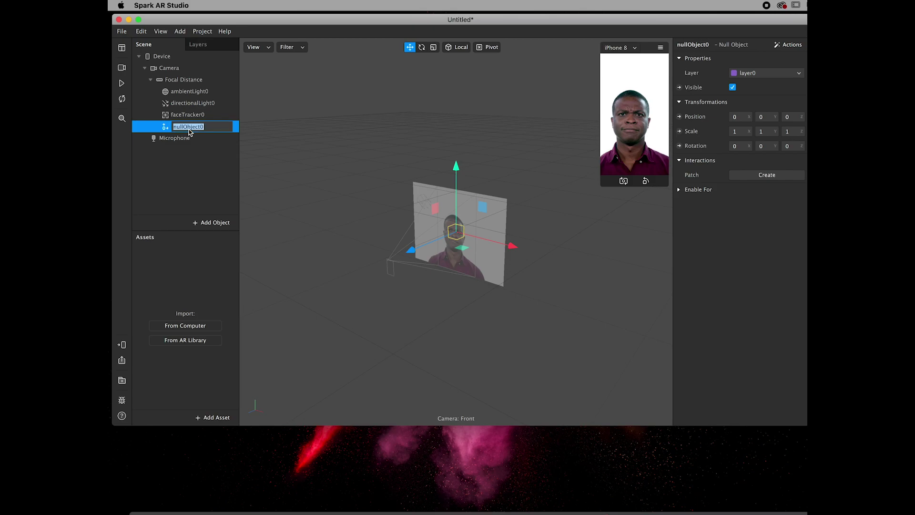
pyautogui.write('grounf')
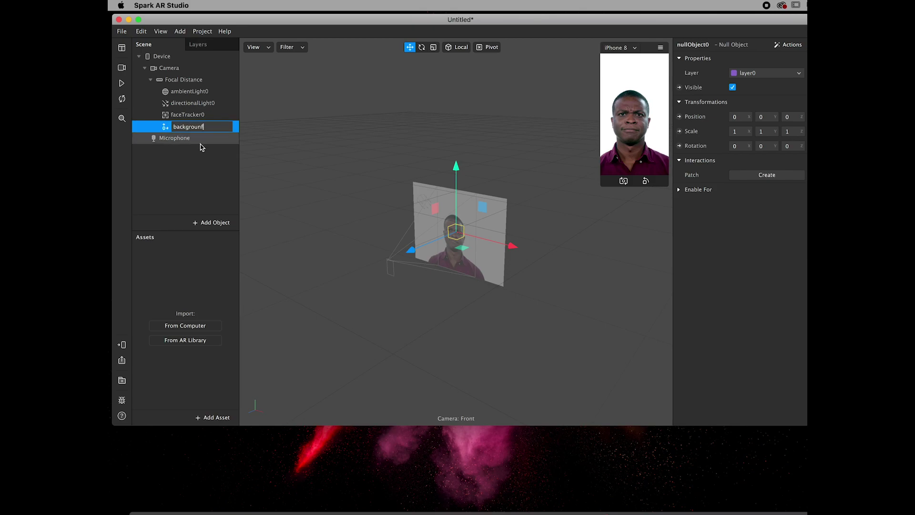
pyautogui.press('Return')
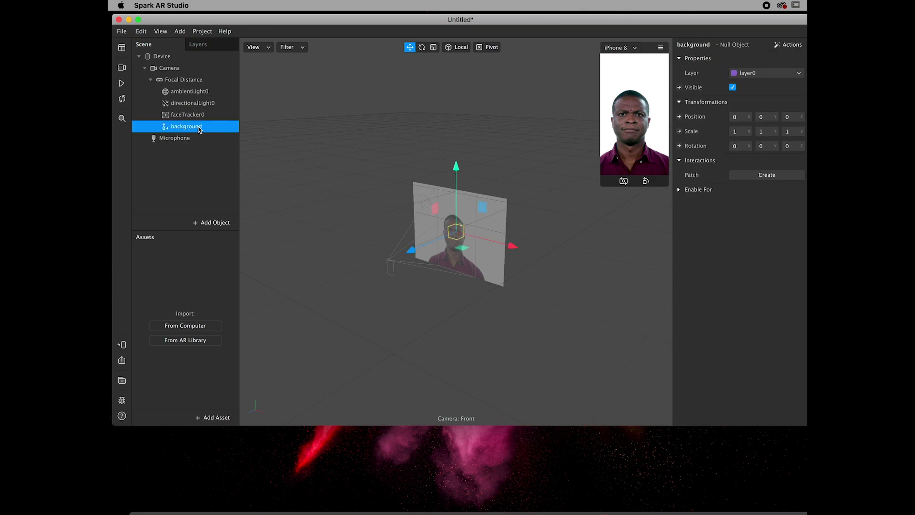
# Add a plane inside the background null object
pyautogui.rightClick(200, 129)
pyautogui.moveTo(222, 134)
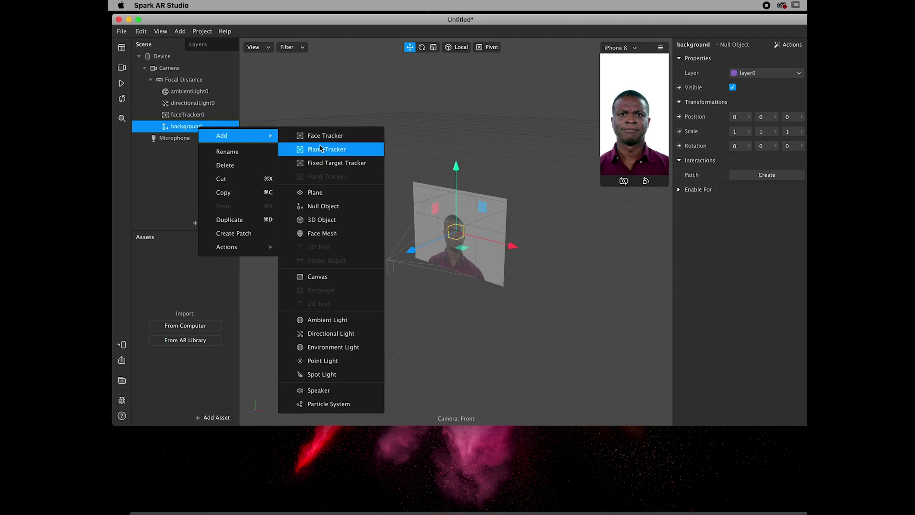
pyautogui.click(332, 196)
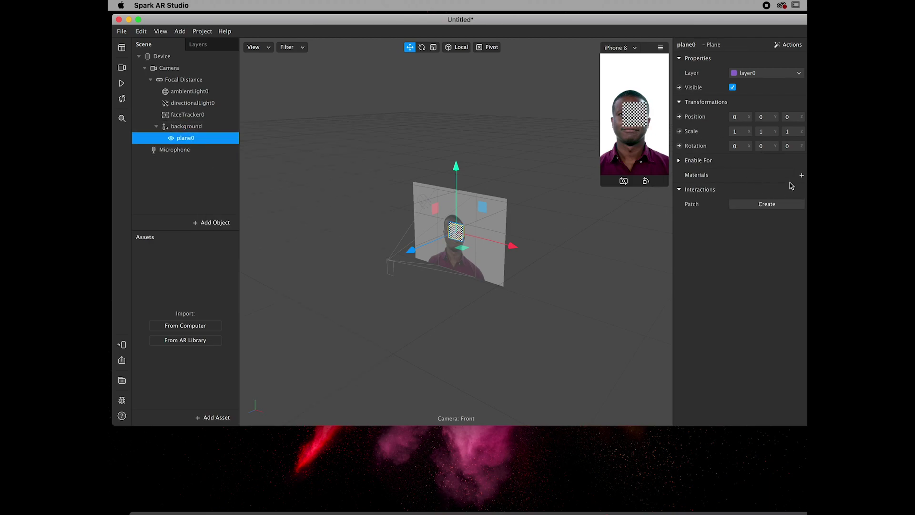
# Give the plane a new material named background with Flat shader type
pyautogui.click(803, 176)
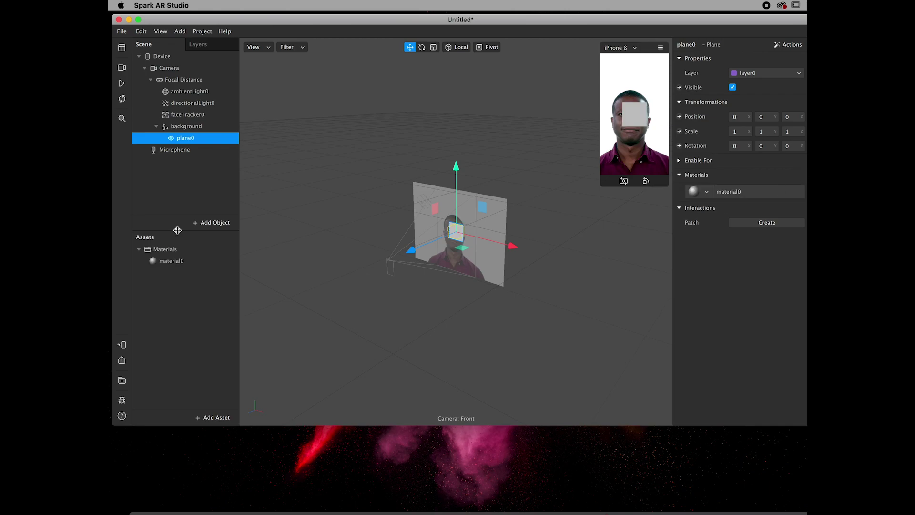
pyautogui.doubleClick(179, 263)
pyautogui.write('background')
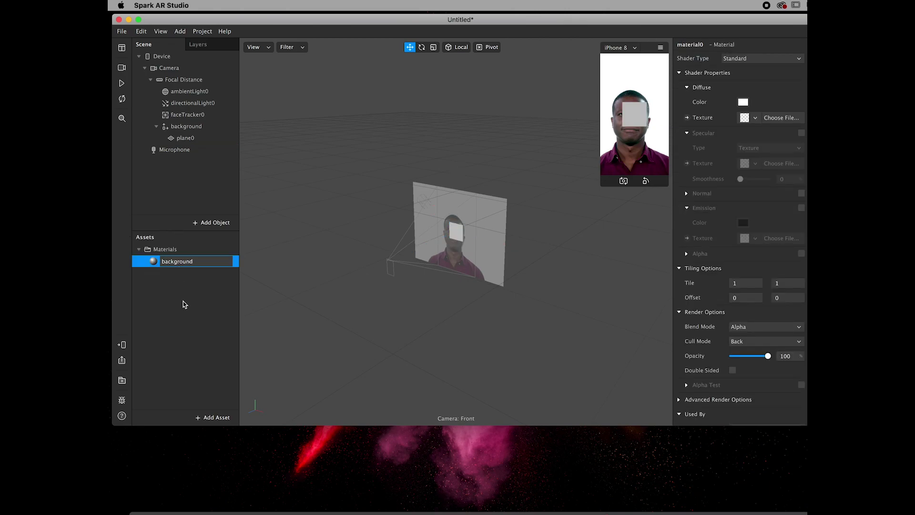
pyautogui.press('Return')
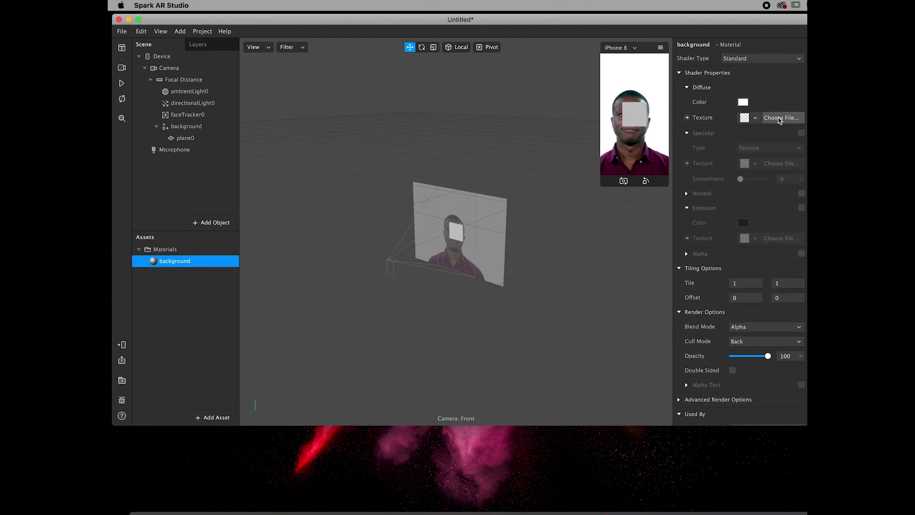
pyautogui.click(765, 60)
pyautogui.click(759, 62)
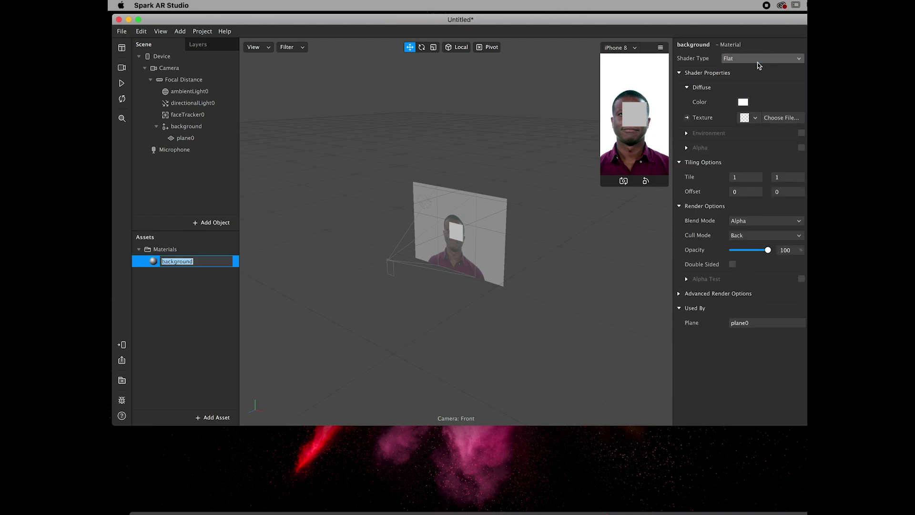
# Set the background material's texture to background-01.png from the game clouds and bird folder
pyautogui.click(785, 118)
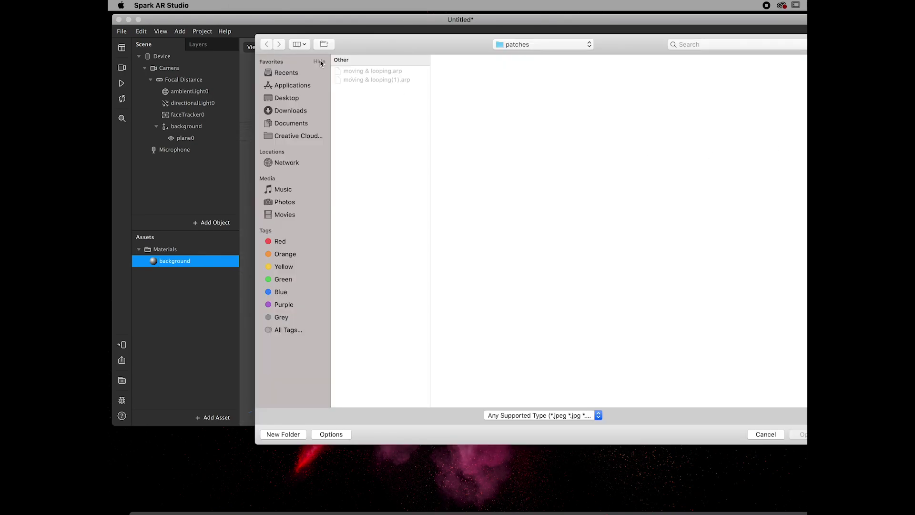
pyautogui.click(291, 123)
pyautogui.click(570, 101)
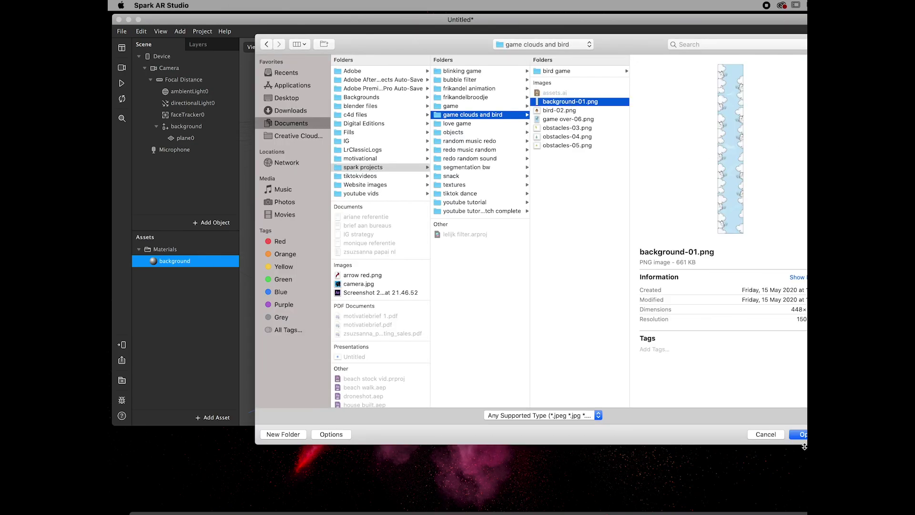
pyautogui.click(801, 435)
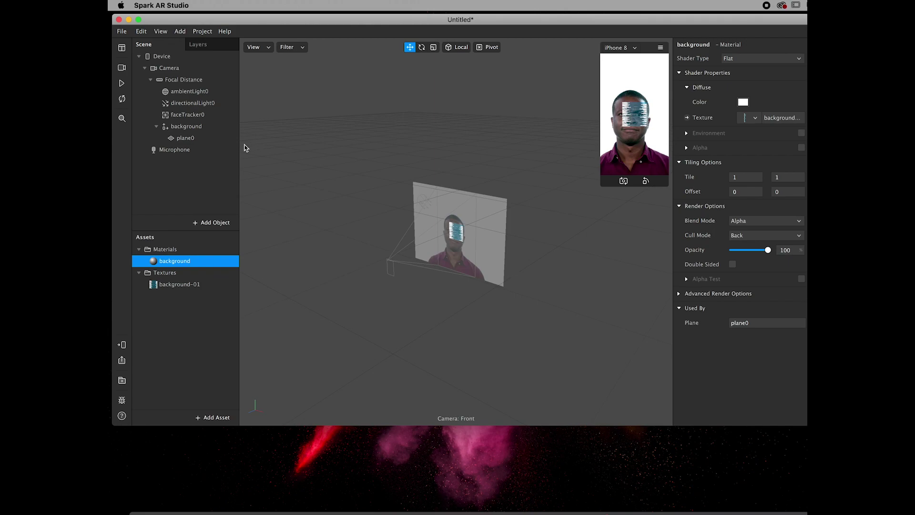
pyautogui.click(201, 139)
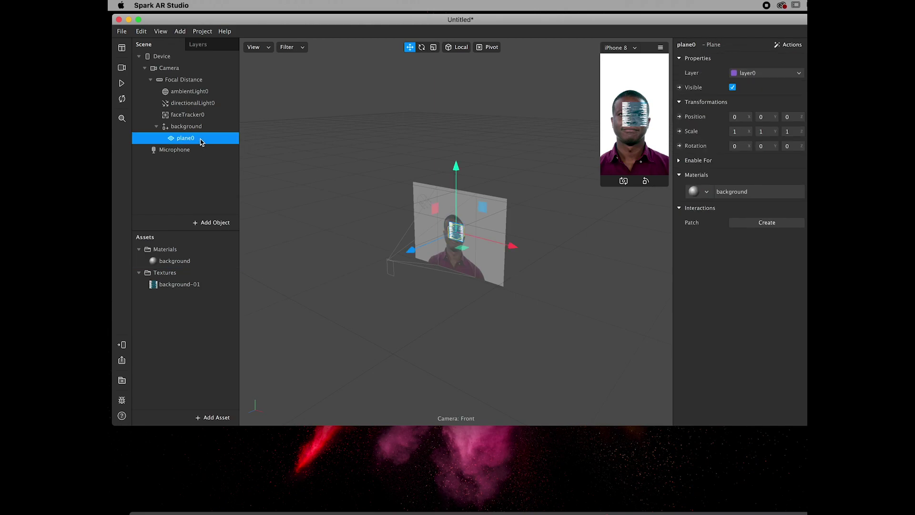
# Scale plane0 to about 2.92 × 13.1 and raise it to Y 0.38
pyautogui.click(434, 47)
pyautogui.moveTo(456, 171); pyautogui.dragTo(507, 6)
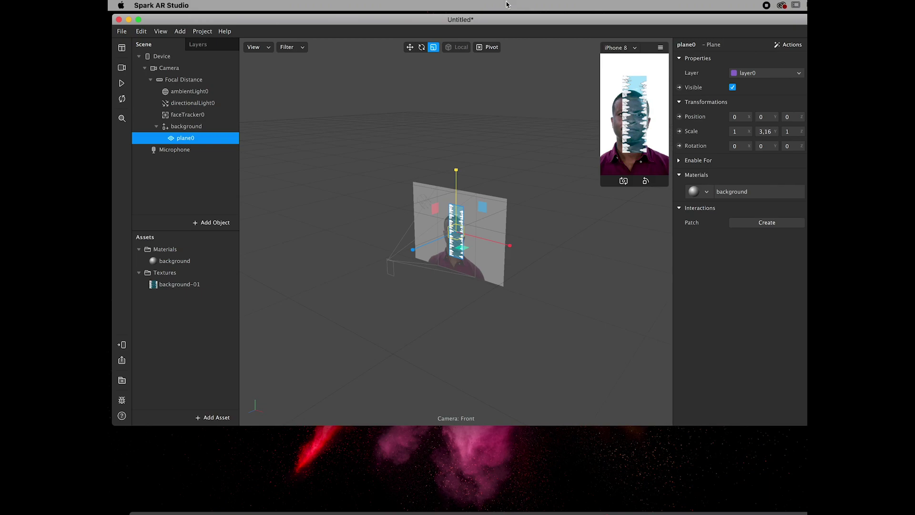
pyautogui.moveTo(457, 172); pyautogui.dragTo(613, 272)
pyautogui.moveTo(457, 190); pyautogui.dragTo(461, 143)
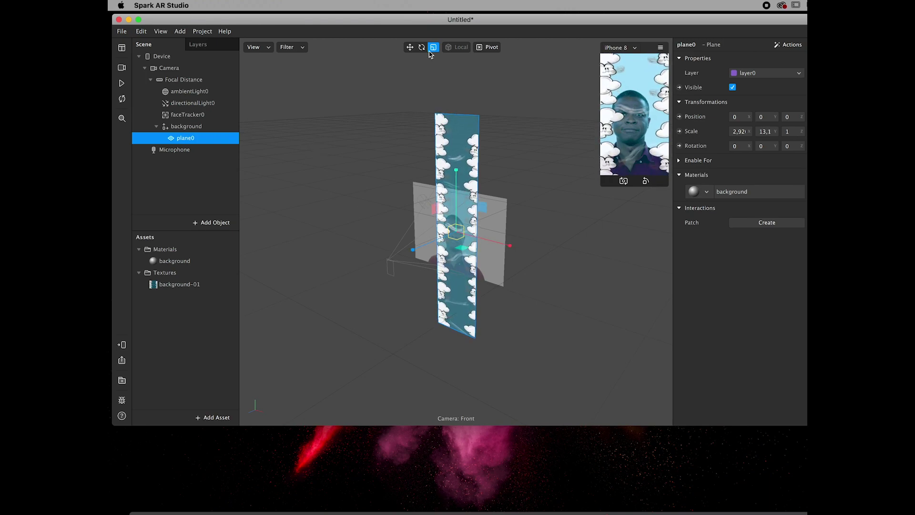
pyautogui.click(409, 47)
pyautogui.moveTo(456, 169); pyautogui.dragTo(477, 96)
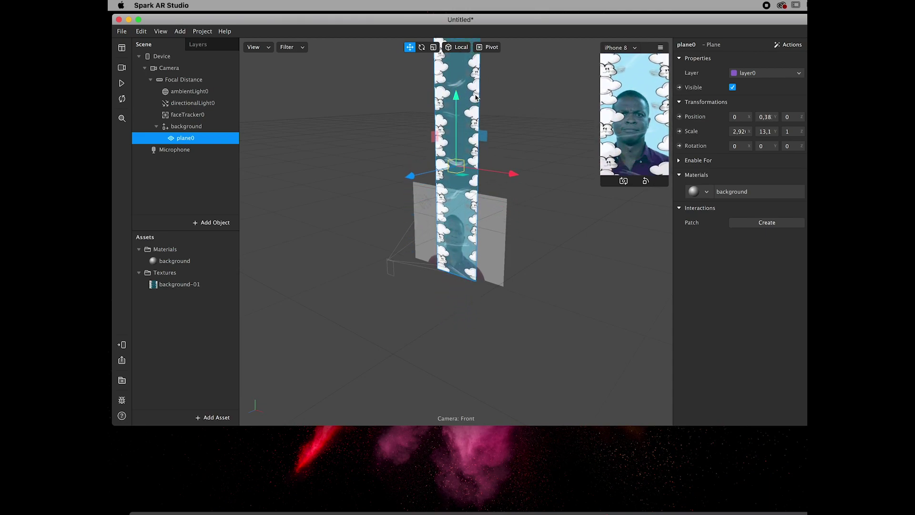
pyautogui.click(182, 202)
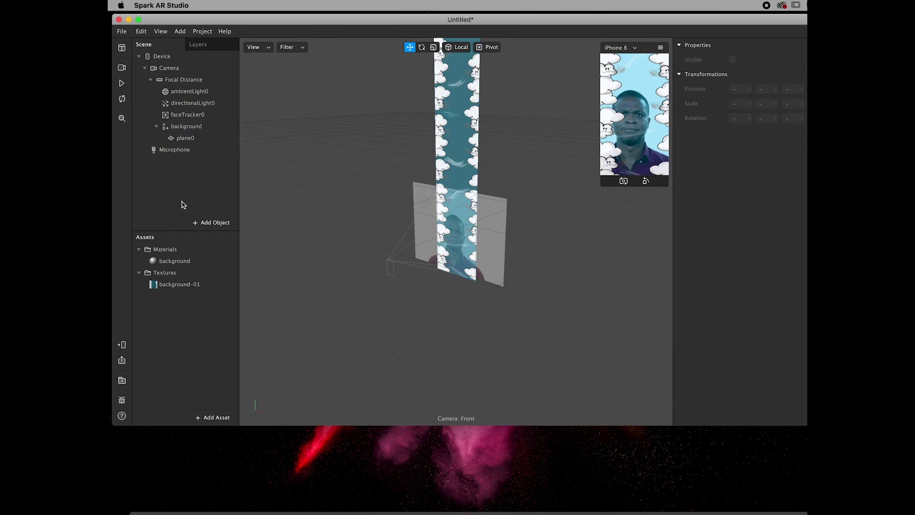
# Add a Null Object to the scene and name it game
pyautogui.click(210, 223)
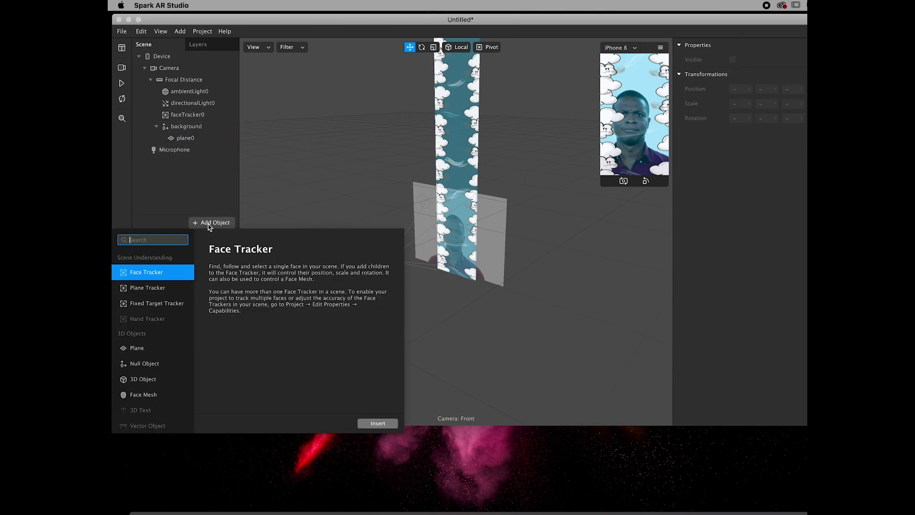
pyautogui.click(146, 365)
pyautogui.click(381, 423)
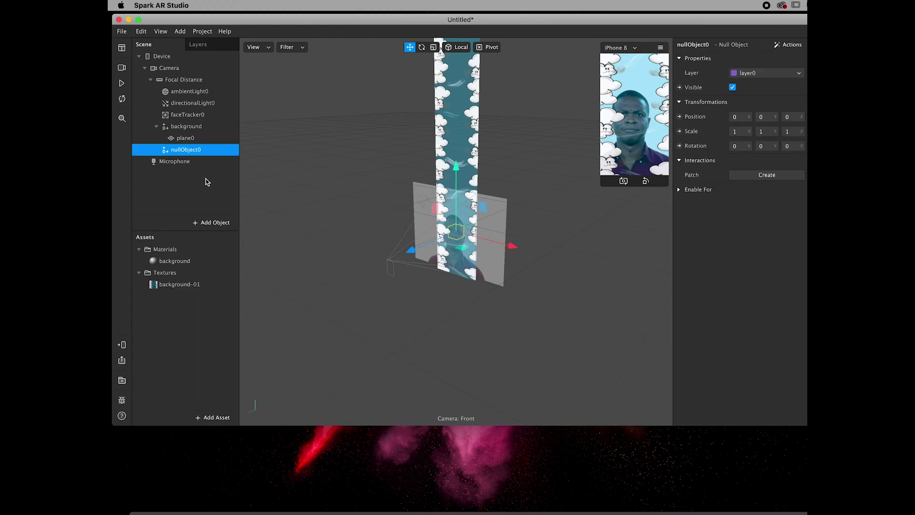
pyautogui.doubleClick(194, 150)
pyautogui.write('p')
pyautogui.write('ame')
pyautogui.press('Return')
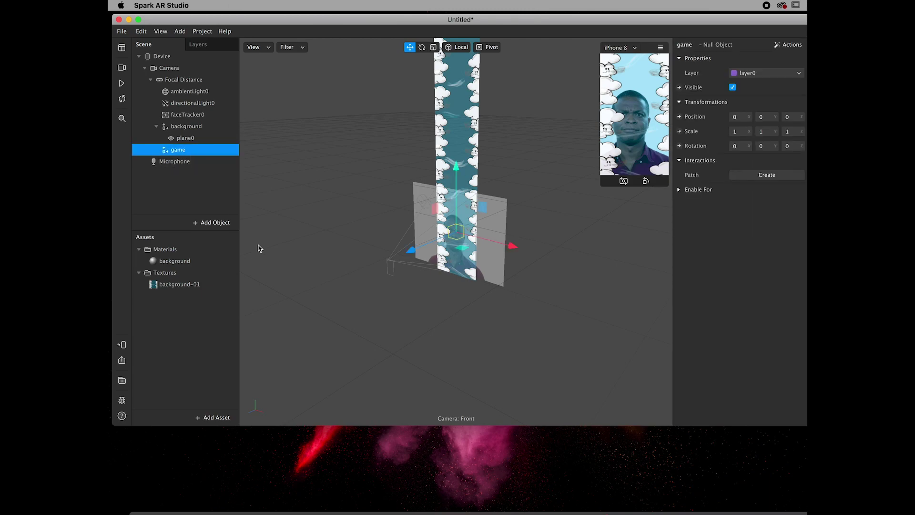
# Add a child null object inside game and name it character
pyautogui.click(214, 223)
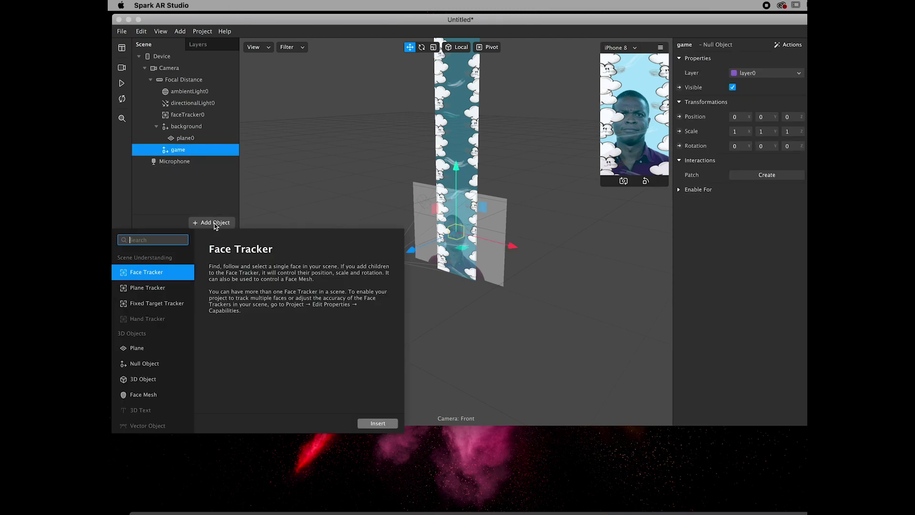
pyautogui.click(189, 180)
pyautogui.click(190, 150)
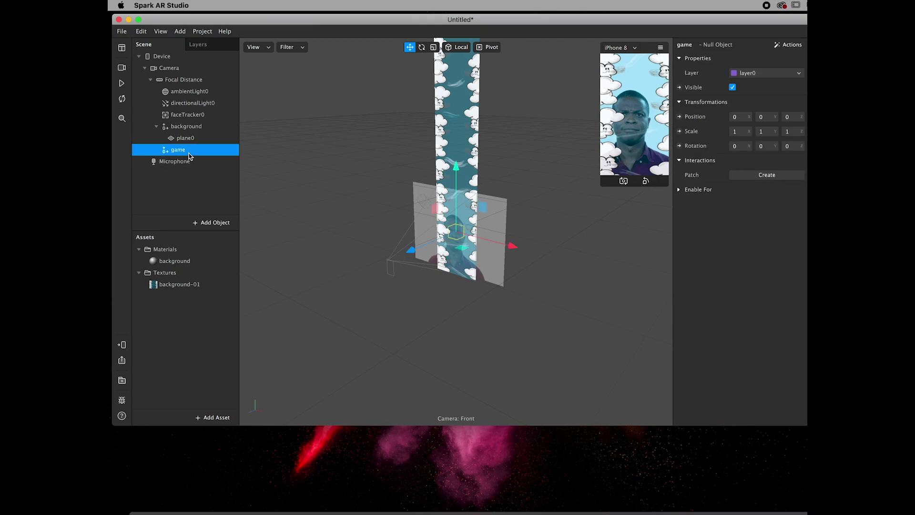
pyautogui.rightClick(189, 151)
pyautogui.moveTo(236, 162)
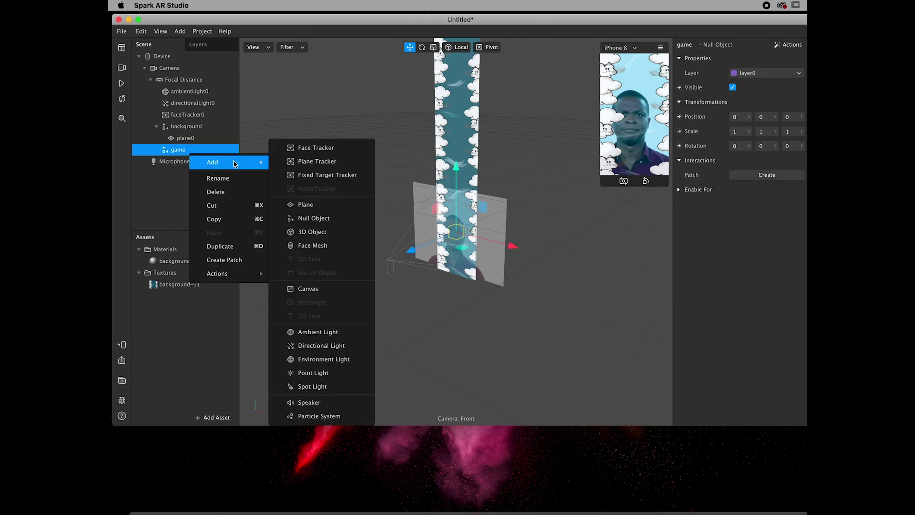
pyautogui.click(324, 225)
pyautogui.doubleClick(196, 162)
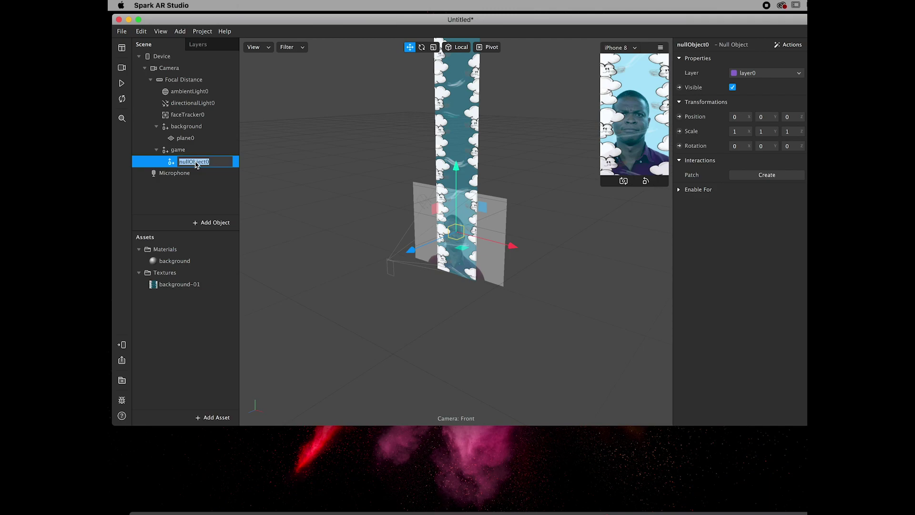
pyautogui.write('ch')
pyautogui.click(159, 213)
pyautogui.click(194, 162)
# Add a plane inside character and name it bird
pyautogui.rightClick(195, 162)
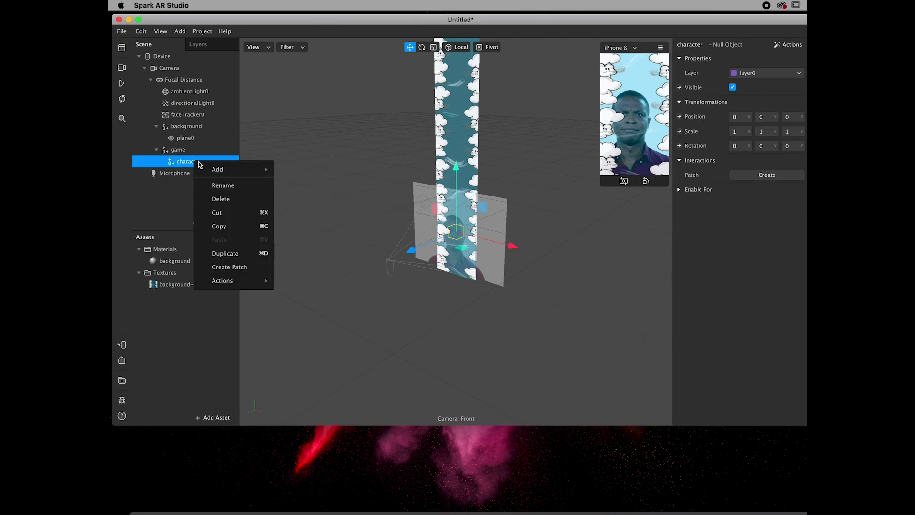
pyautogui.moveTo(218, 168)
pyautogui.click(301, 203)
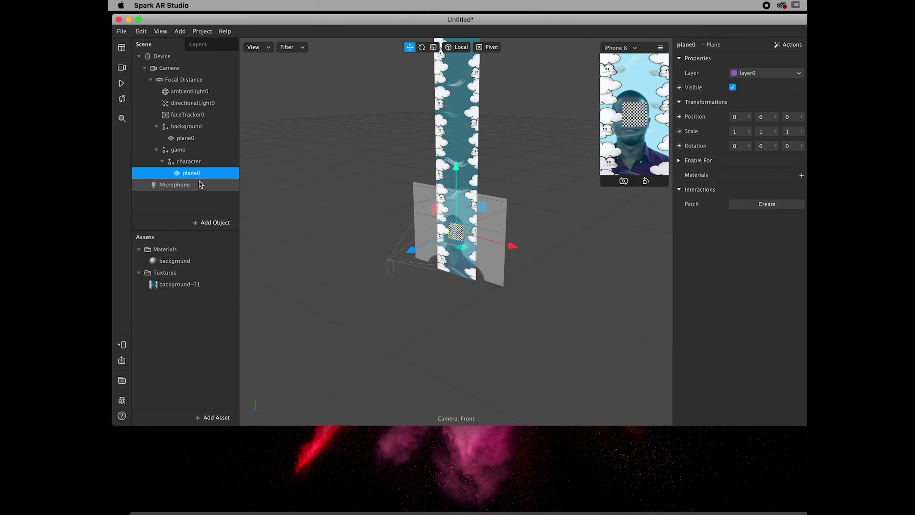
pyautogui.doubleClick(192, 173)
pyautogui.write('b')
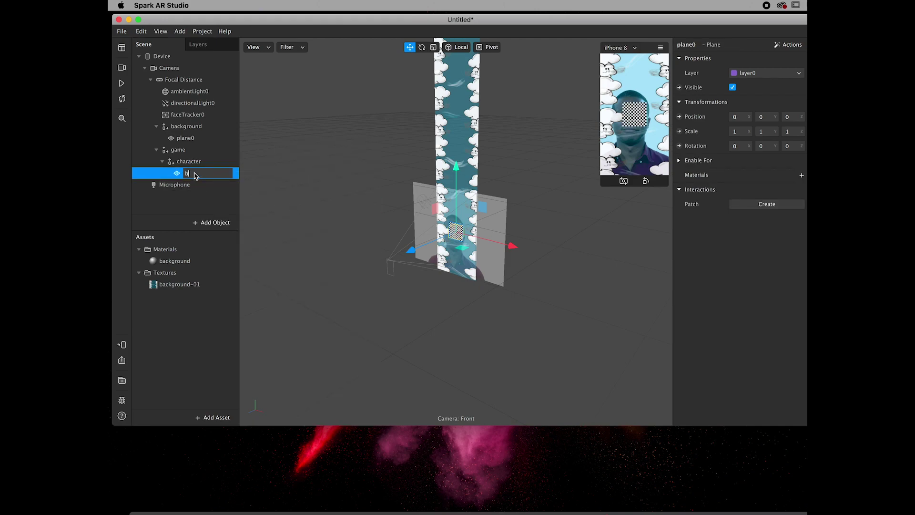
pyautogui.write('ird')
pyautogui.press('Return')
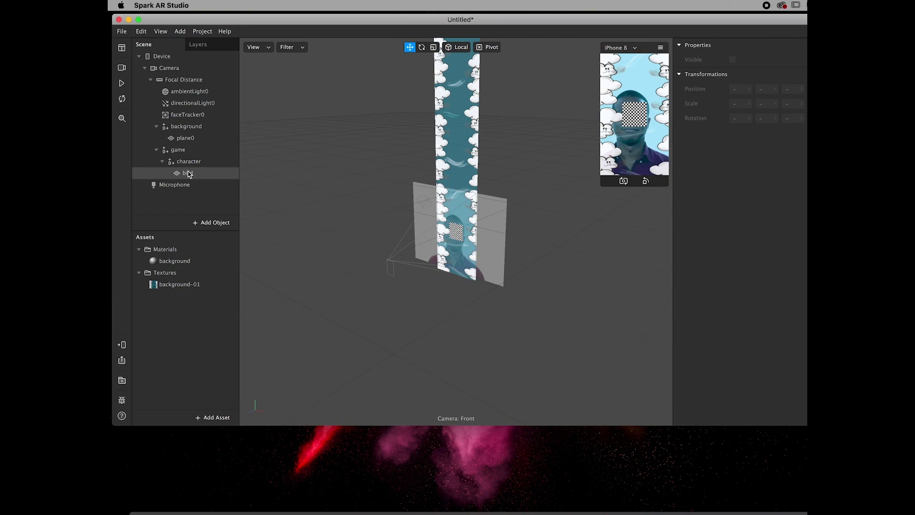
pyautogui.click(189, 175)
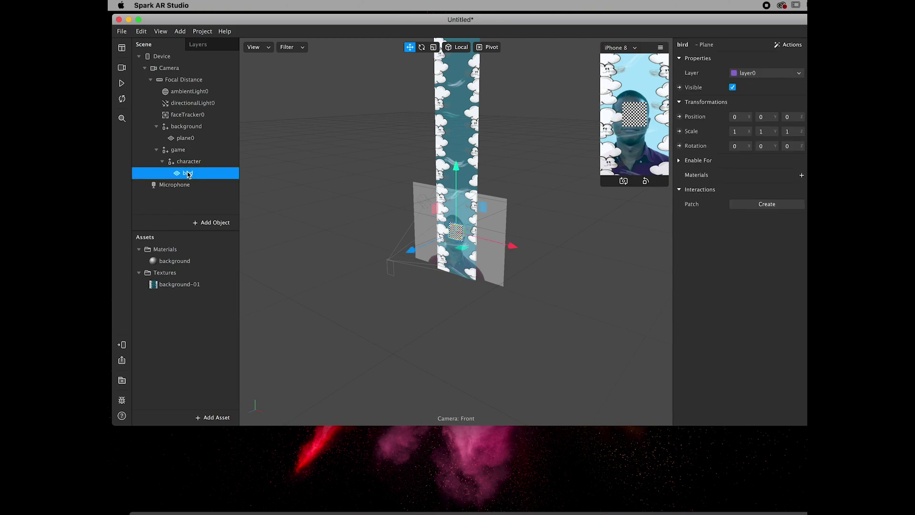
# Create a new material for the bird plane
pyautogui.click(802, 175)
pyautogui.click(755, 206)
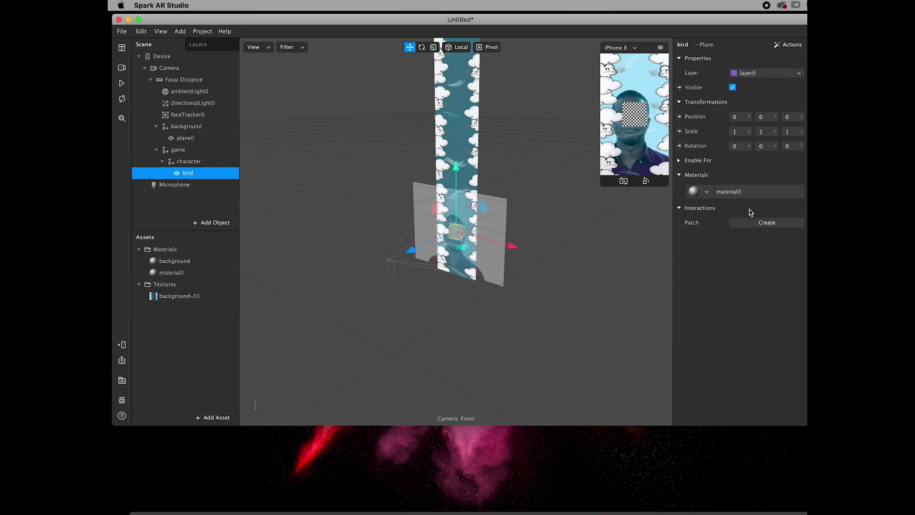
pyautogui.doubleClick(173, 274)
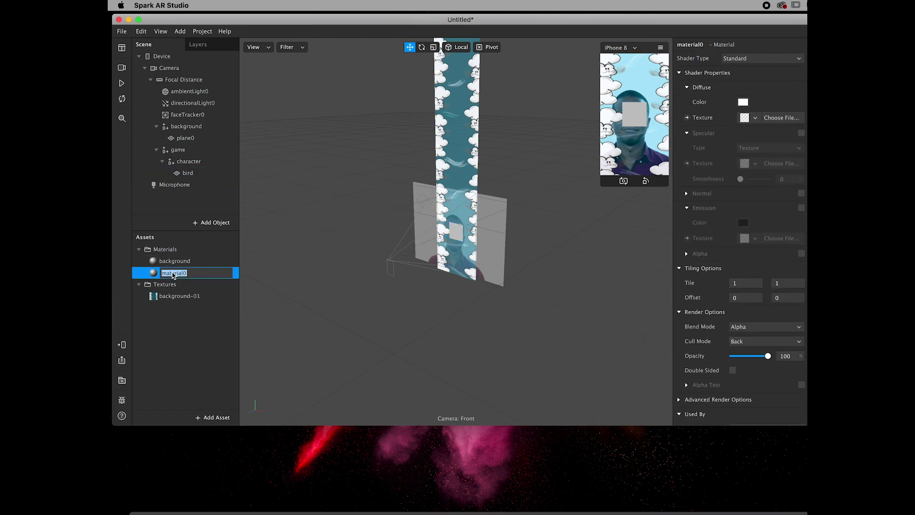
# Name the material bird, set it to Flat shading, and texture it with bird-02.png
pyautogui.write('bird')
pyautogui.click(185, 347)
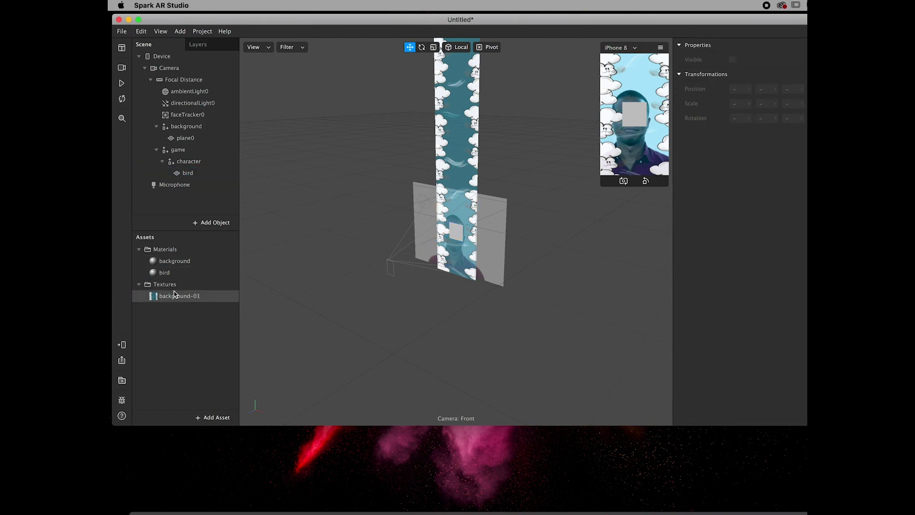
pyautogui.click(166, 273)
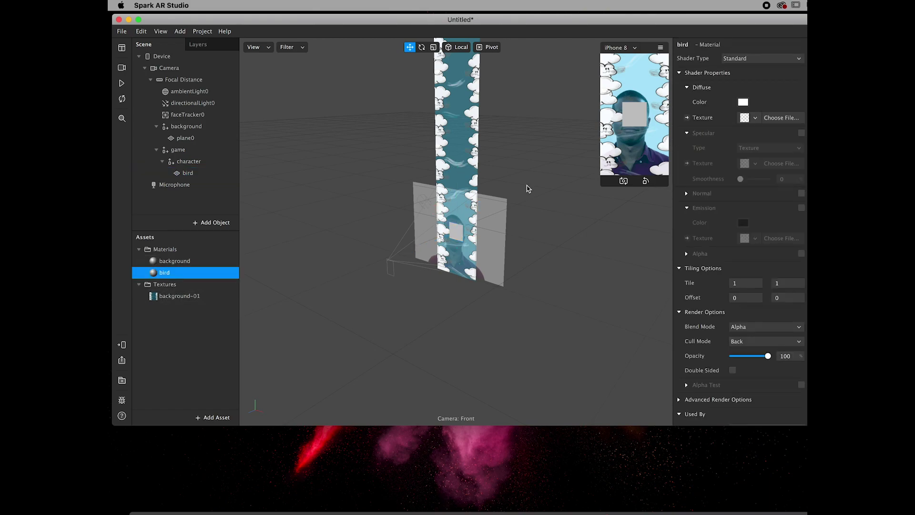
pyautogui.click(759, 59)
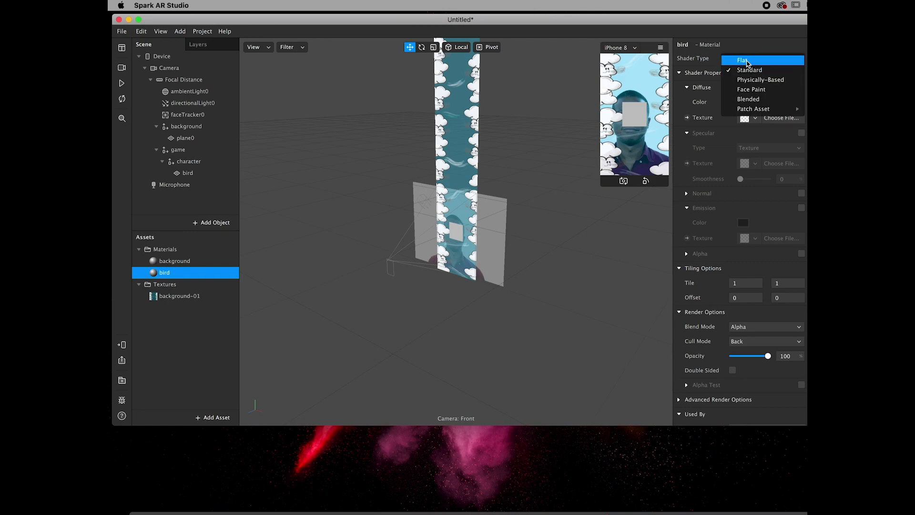
pyautogui.click(746, 61)
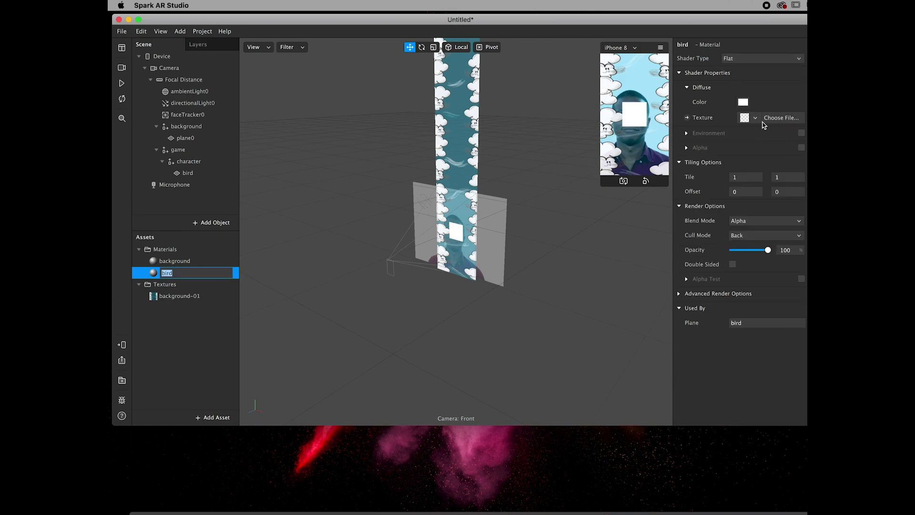
pyautogui.click(780, 120)
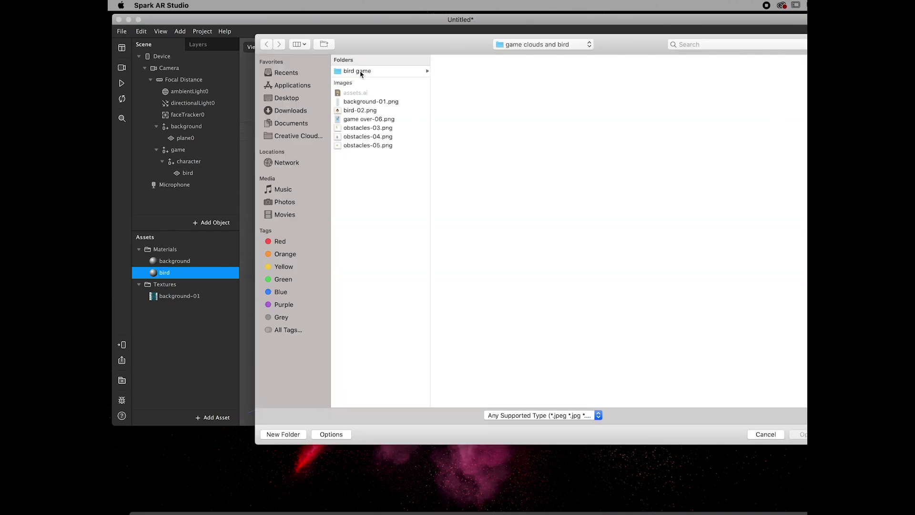
pyautogui.click(359, 111)
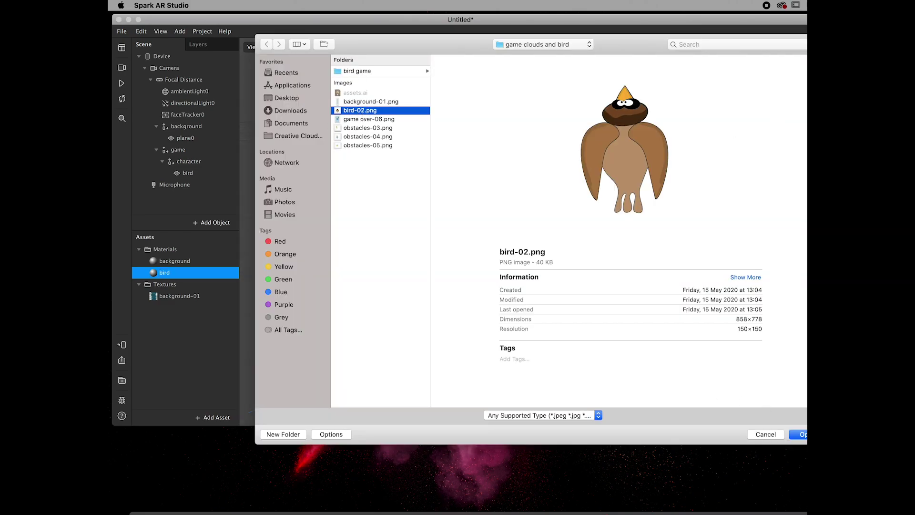
pyautogui.click(802, 435)
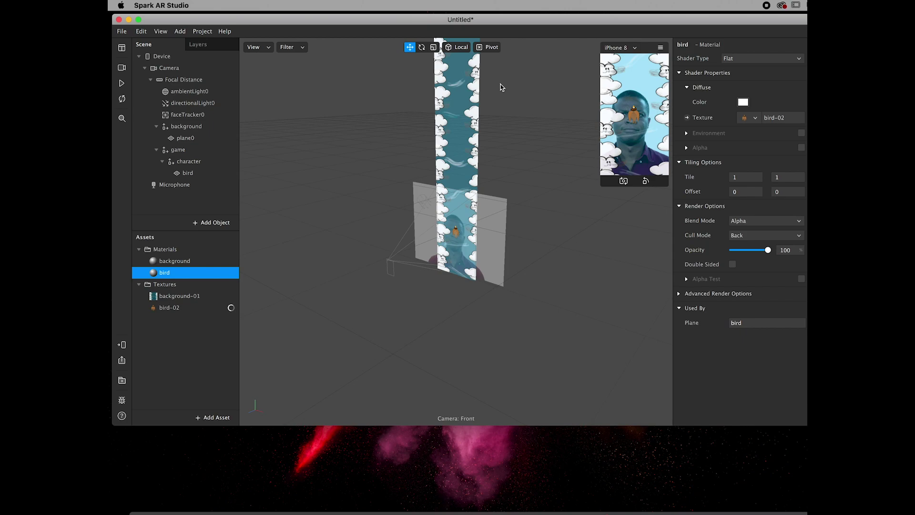
# Scale the bird plane up to about 1.99 × 1.88
pyautogui.click(434, 47)
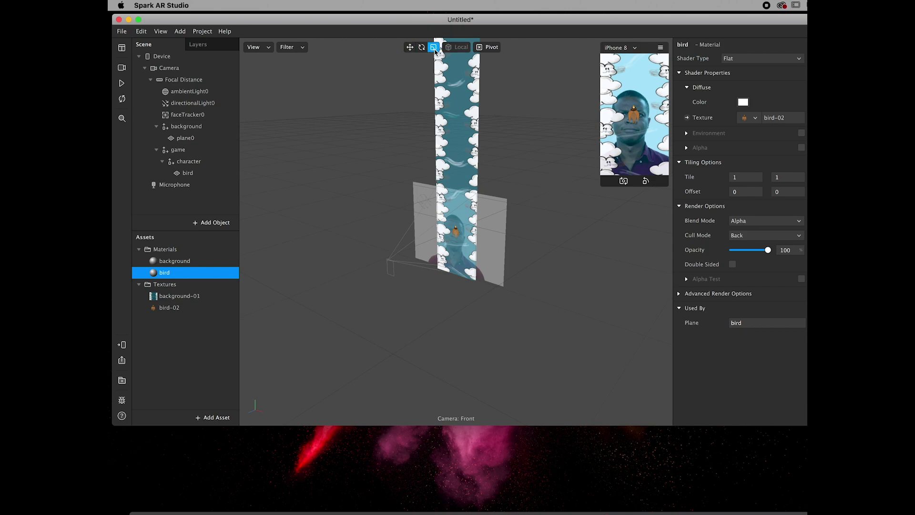
pyautogui.click(185, 174)
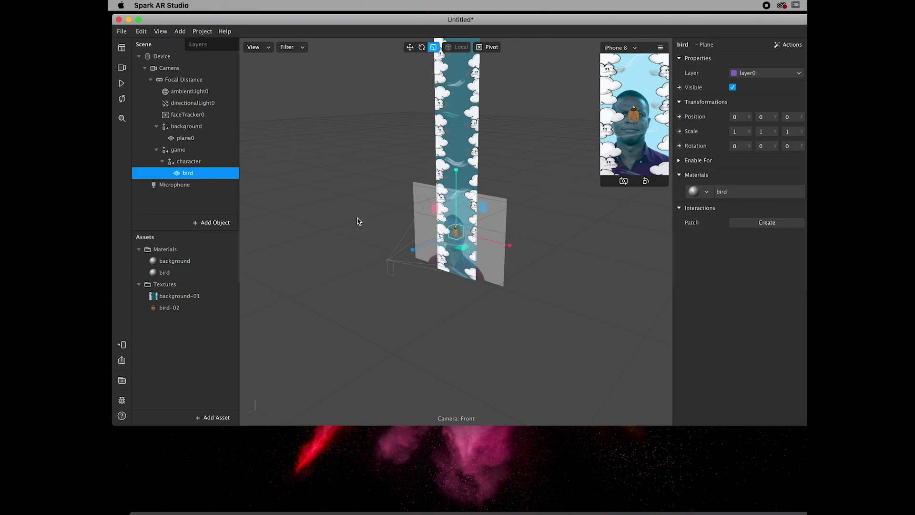
pyautogui.moveTo(456, 171); pyautogui.dragTo(462, 128)
pyautogui.moveTo(509, 246); pyautogui.dragTo(535, 255)
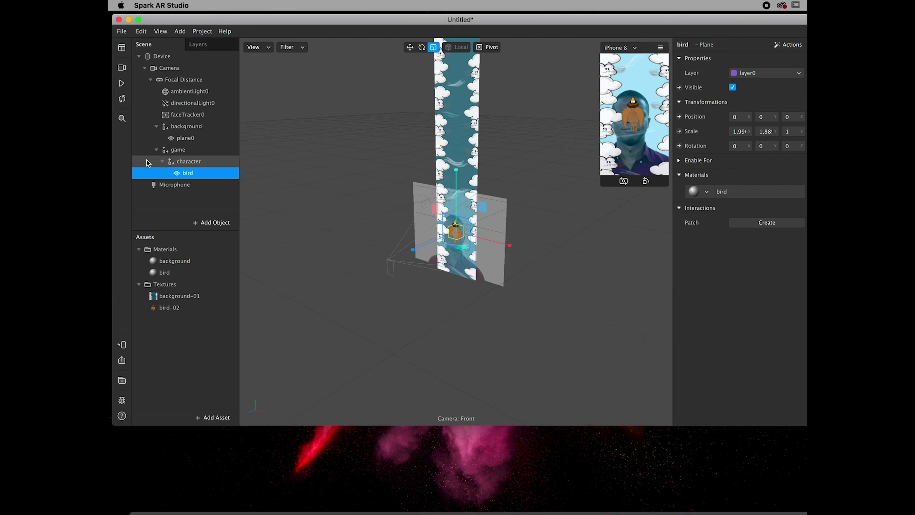
pyautogui.click(211, 210)
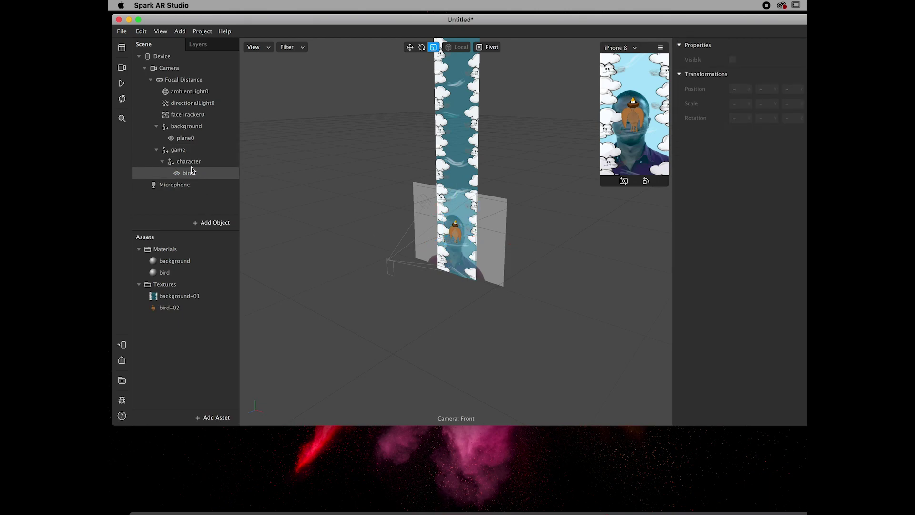
# Add a null object inside game and name it collider
pyautogui.click(186, 155)
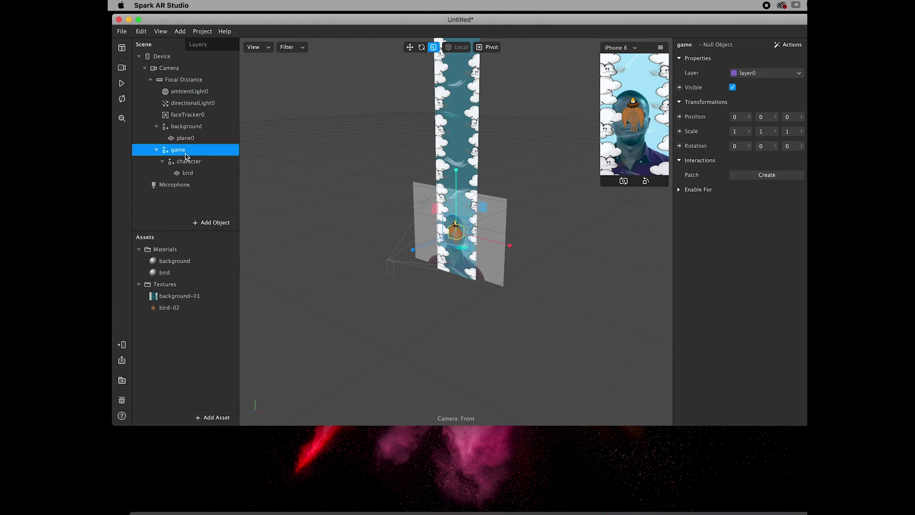
pyautogui.rightClick(186, 155)
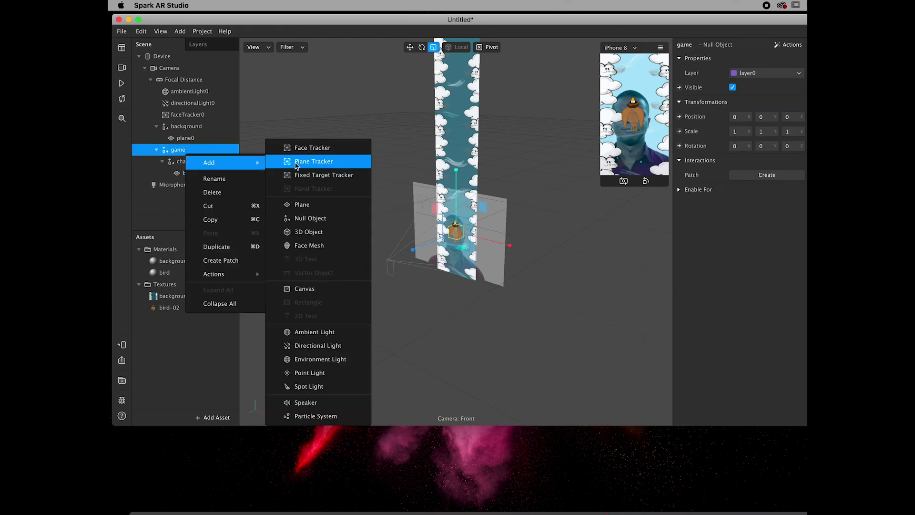
pyautogui.click(303, 218)
pyautogui.doubleClick(203, 185)
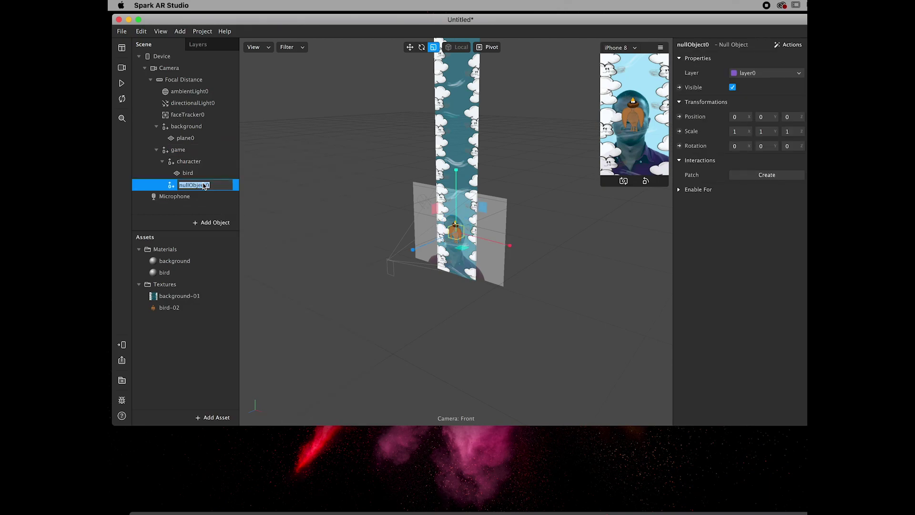
pyautogui.write('collider')
pyautogui.press('Return')
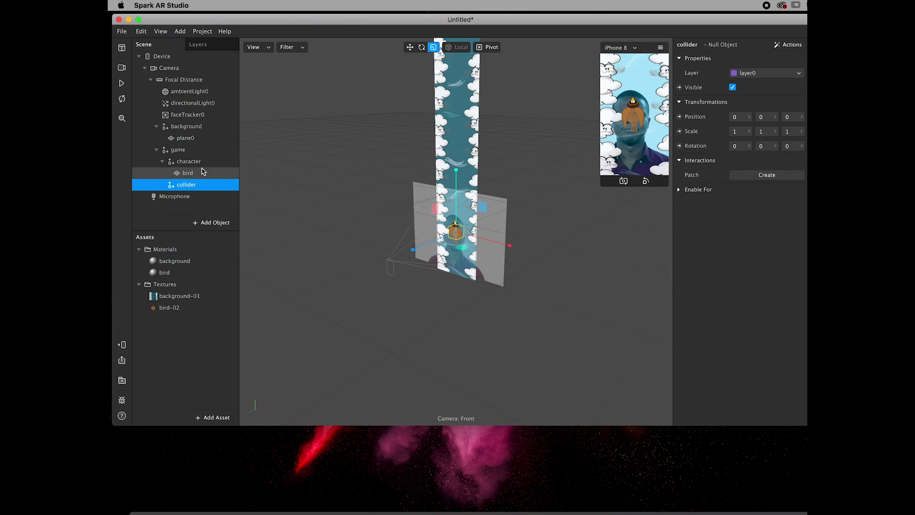
# Add a plane named collider inside the collider null and give it a material
pyautogui.rightClick(191, 187)
pyautogui.moveTo(228, 194)
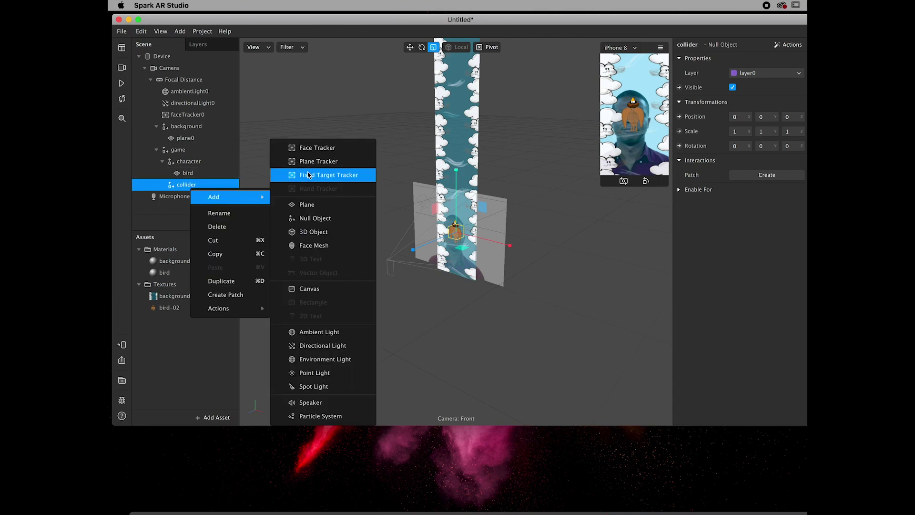
pyautogui.click(316, 206)
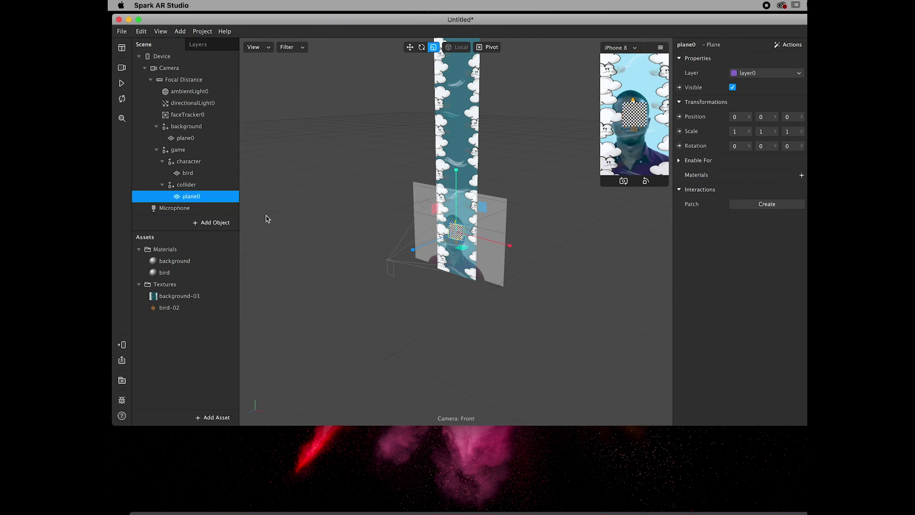
pyautogui.doubleClick(205, 201)
pyautogui.write('collider')
pyautogui.press('Return')
pyautogui.click(802, 175)
# Create a new material for the collider plane and name it collider
pyautogui.click(762, 219)
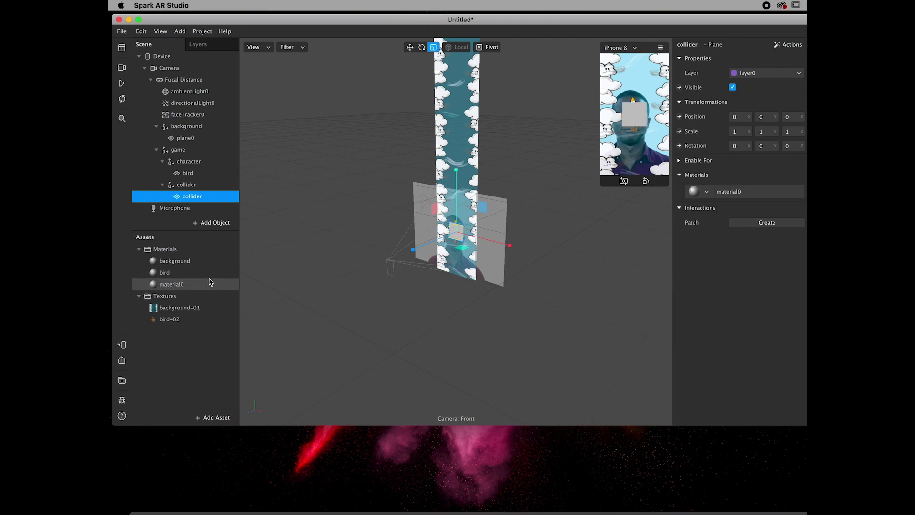
pyautogui.doubleClick(189, 285)
pyautogui.write('collider')
pyautogui.click(292, 334)
pyautogui.click(190, 286)
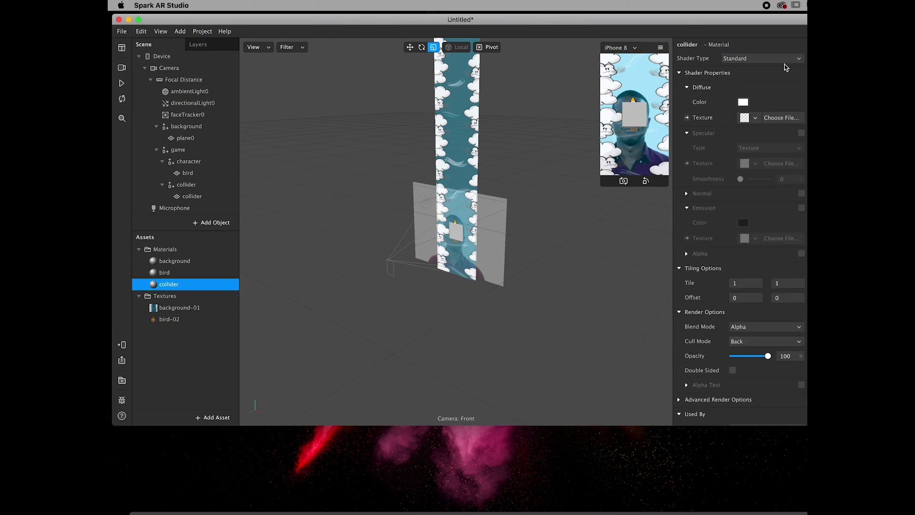
# Set the collider material to the Flat shader with the obstacles-03 lightning bolt texture
pyautogui.click(770, 59)
pyautogui.click(760, 61)
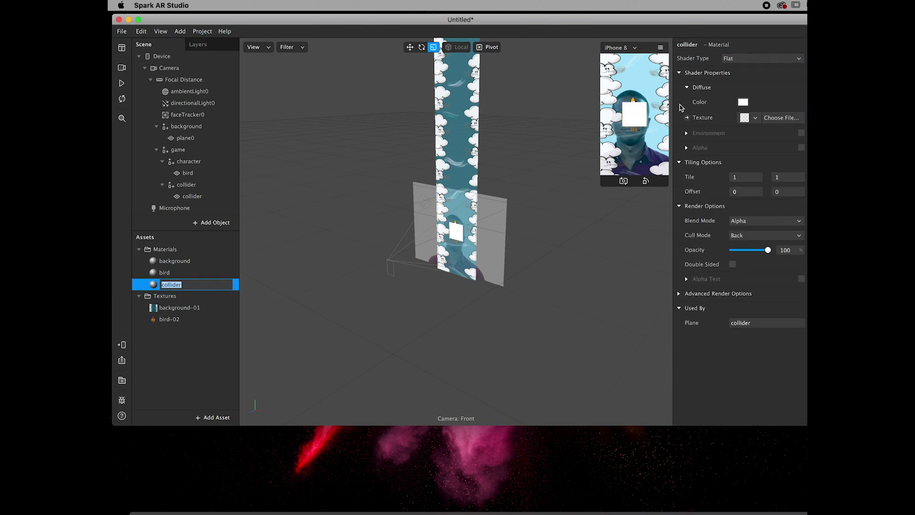
pyautogui.click(781, 117)
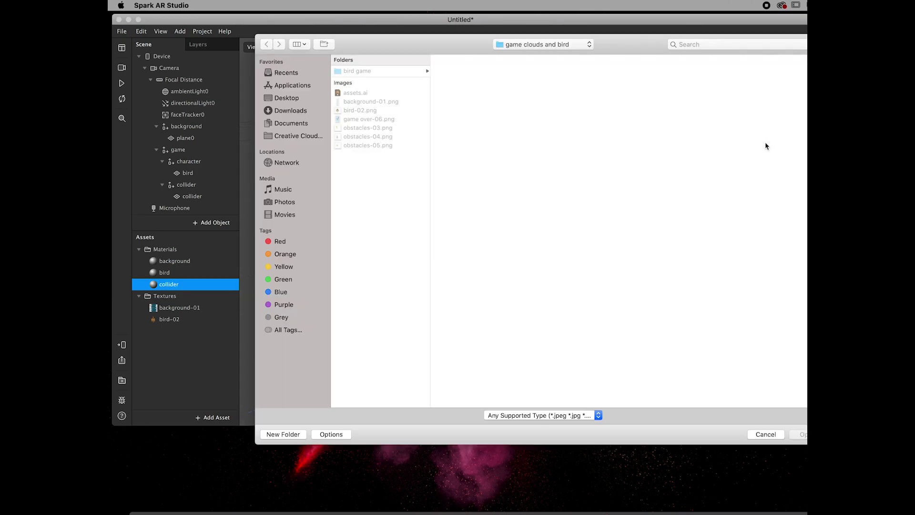
pyautogui.click(365, 137)
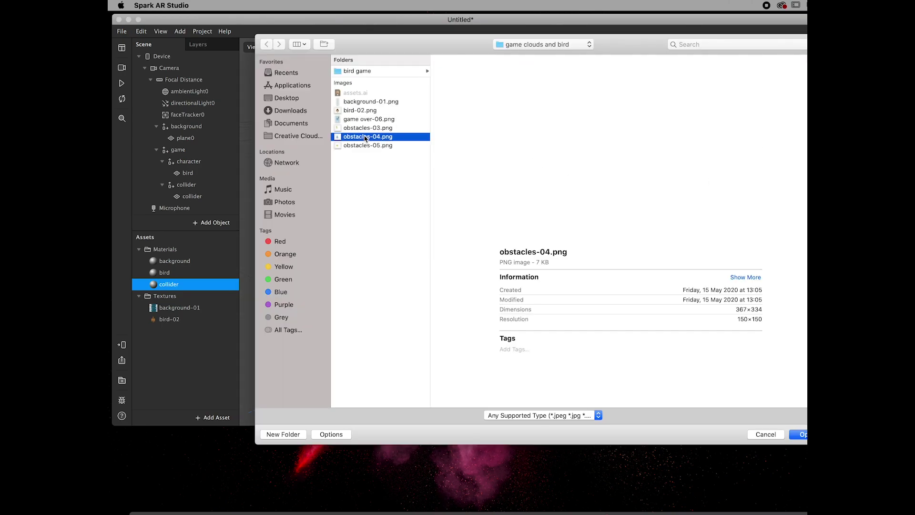
pyautogui.click(364, 145)
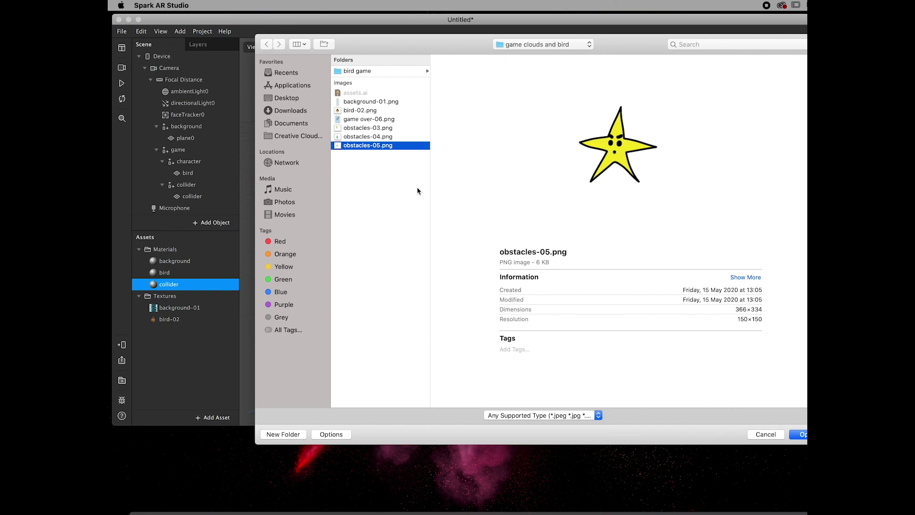
pyautogui.click(386, 128)
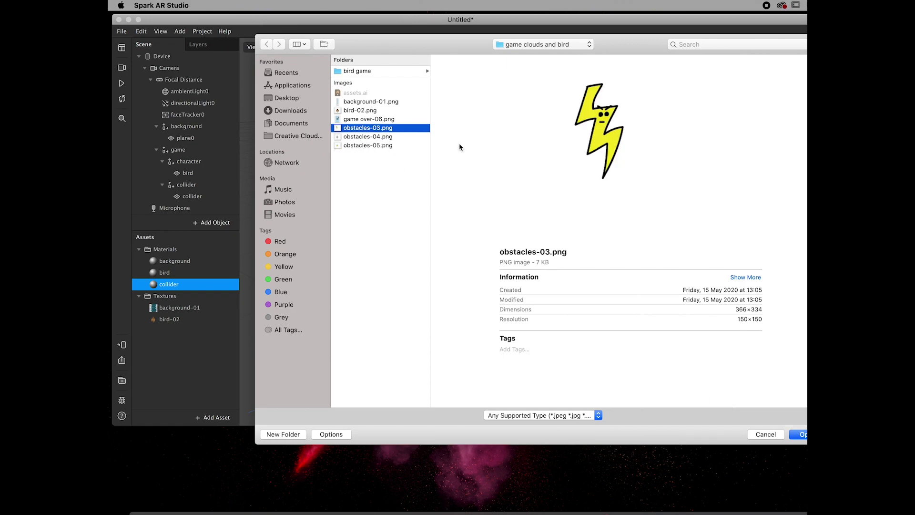
pyautogui.click(800, 435)
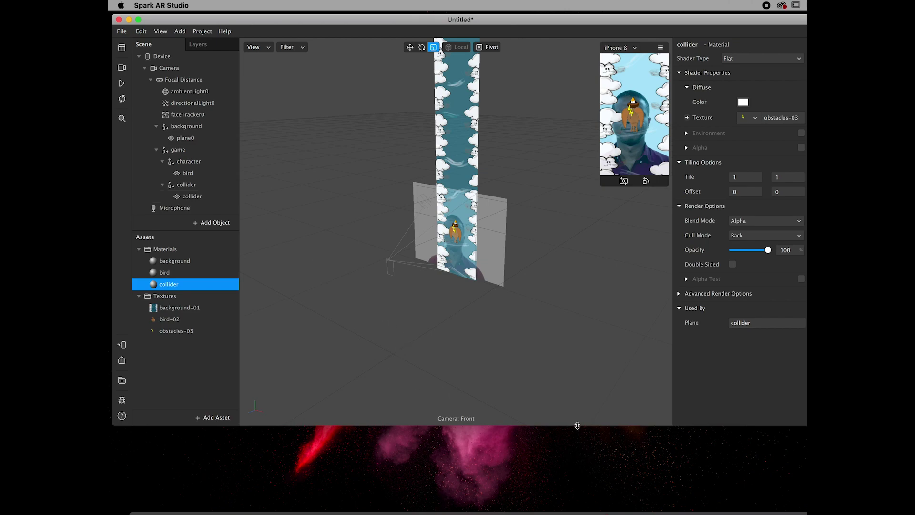
# Make the window taller, show the Patch Editor, and drag its divider up for more room
pyautogui.moveTo(577, 426); pyautogui.dragTo(577, 512)
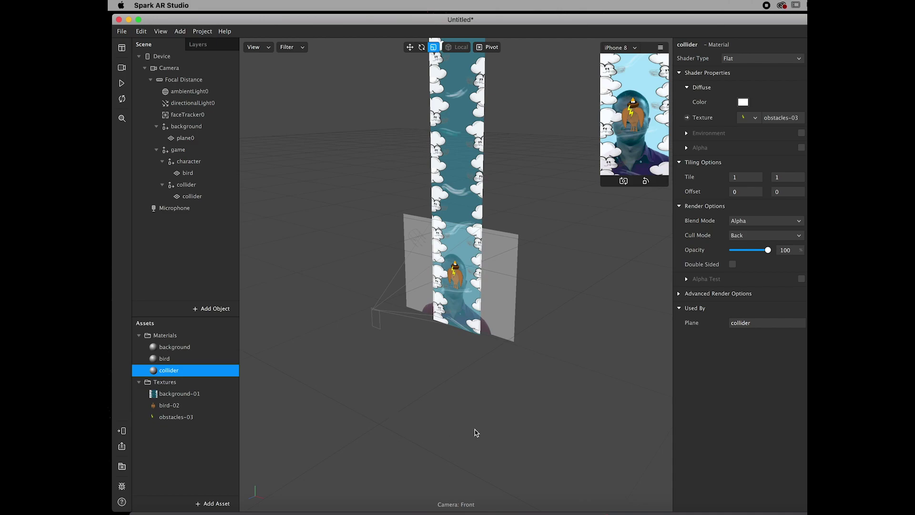
pyautogui.click(162, 33)
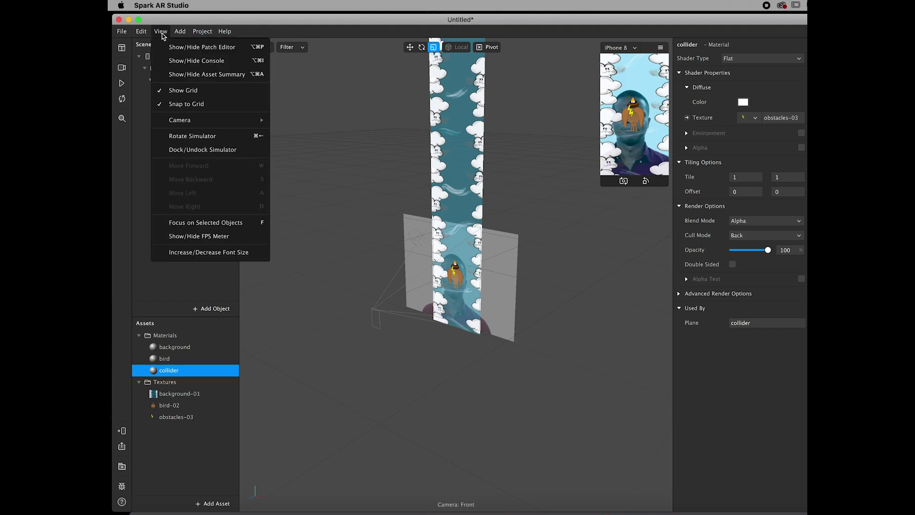
pyautogui.click(196, 47)
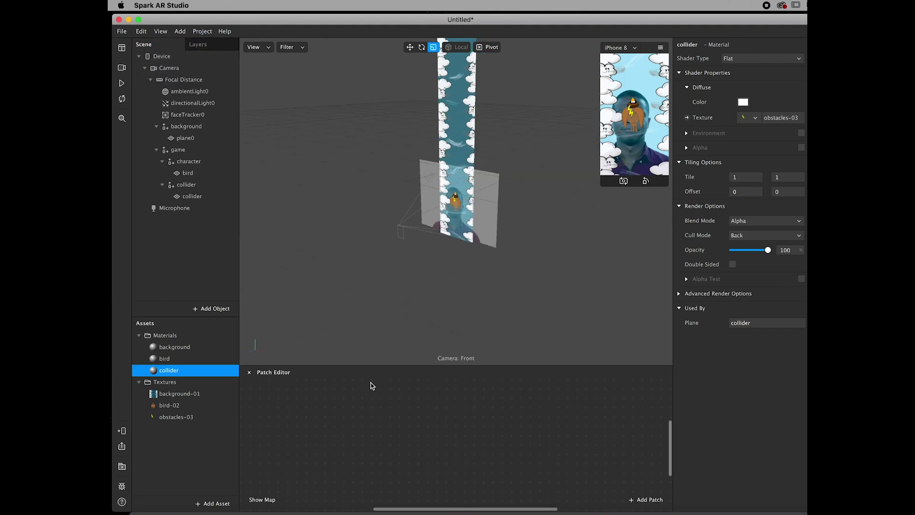
pyautogui.moveTo(368, 365); pyautogui.dragTo(379, 273)
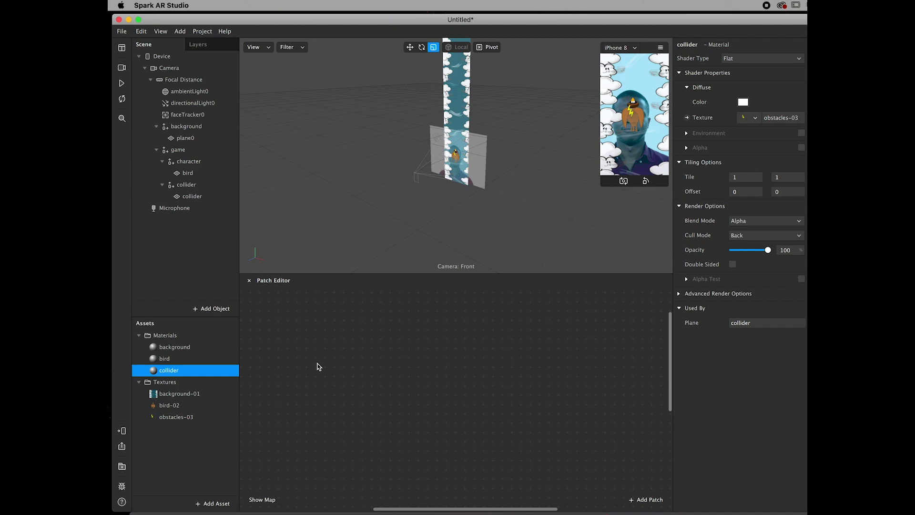
# Add a Screen Tap patch and wire it into a new Switch patch
pyautogui.rightClick(301, 361)
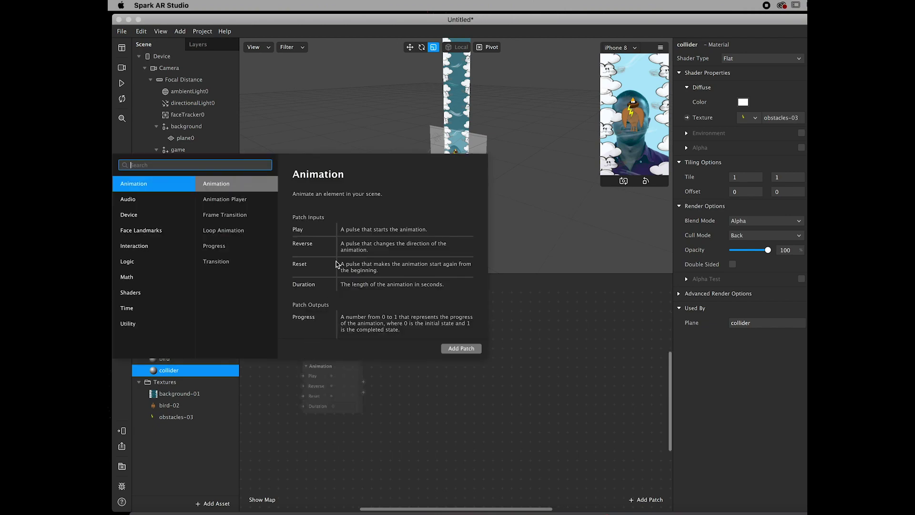
pyautogui.write('screen')
pyautogui.doubleClick(204, 199)
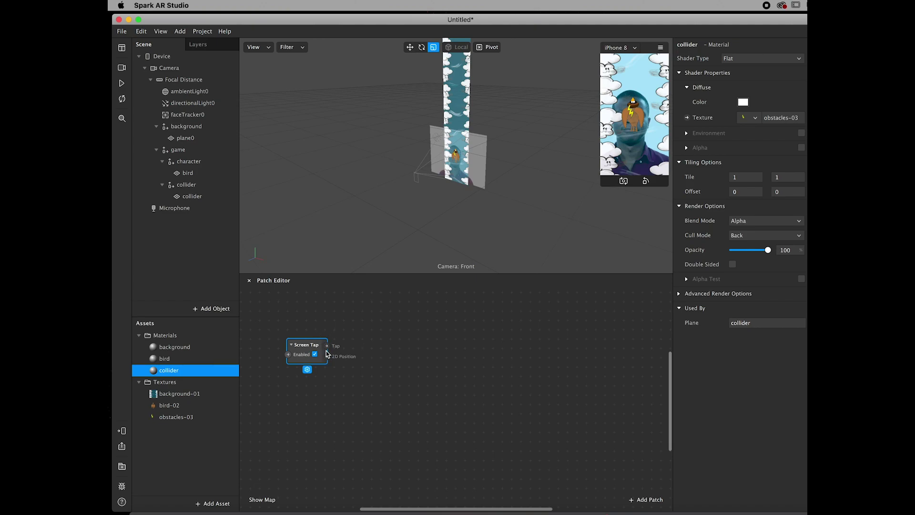
pyautogui.moveTo(327, 350); pyautogui.dragTo(362, 341)
pyautogui.write('swit')
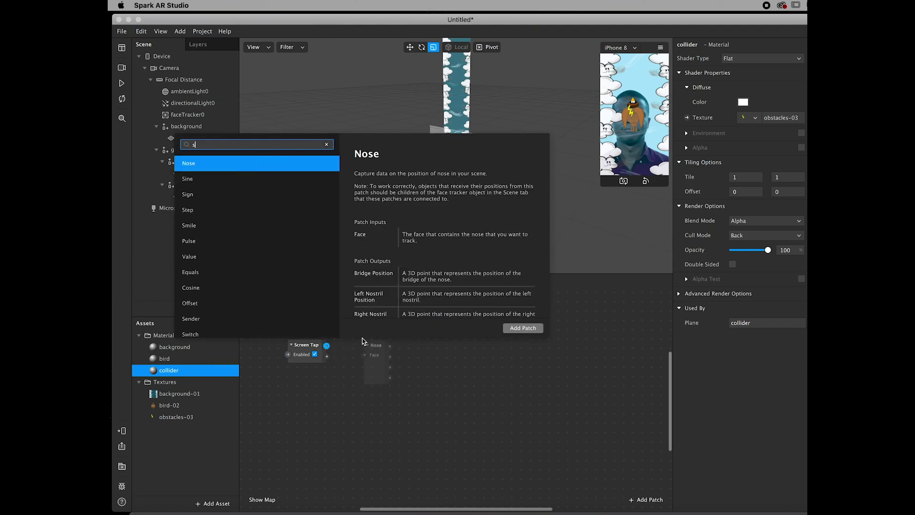
pyautogui.click(518, 327)
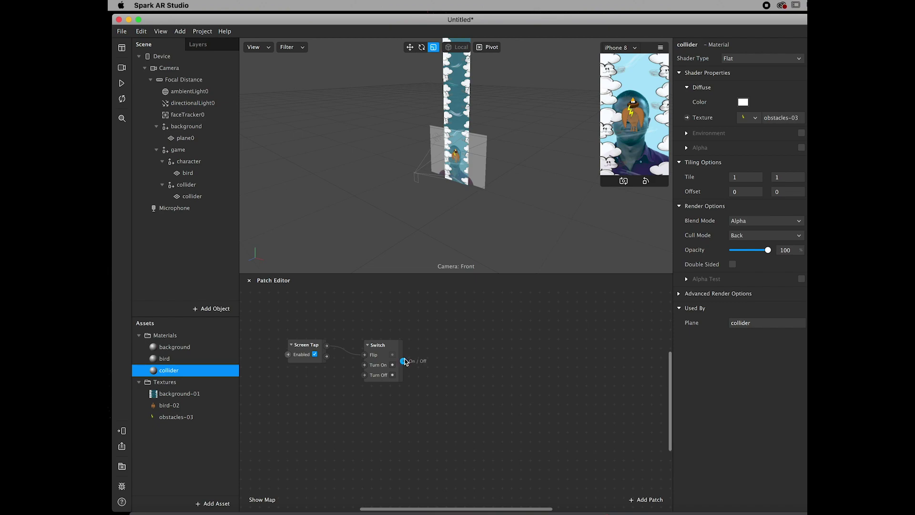
# Chain a Value patch and then a Pulse patch after the Switch
pyautogui.moveTo(405, 362); pyautogui.dragTo(419, 341)
pyautogui.write('value')
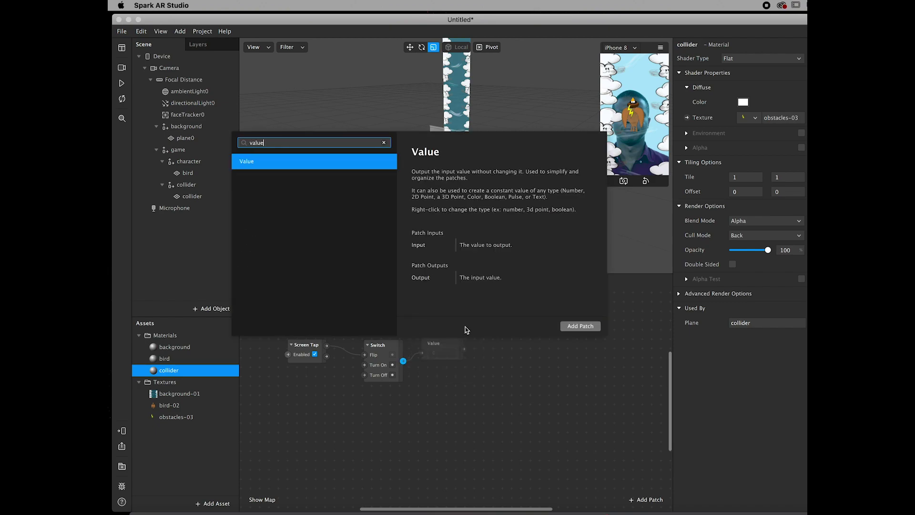
pyautogui.click(575, 328)
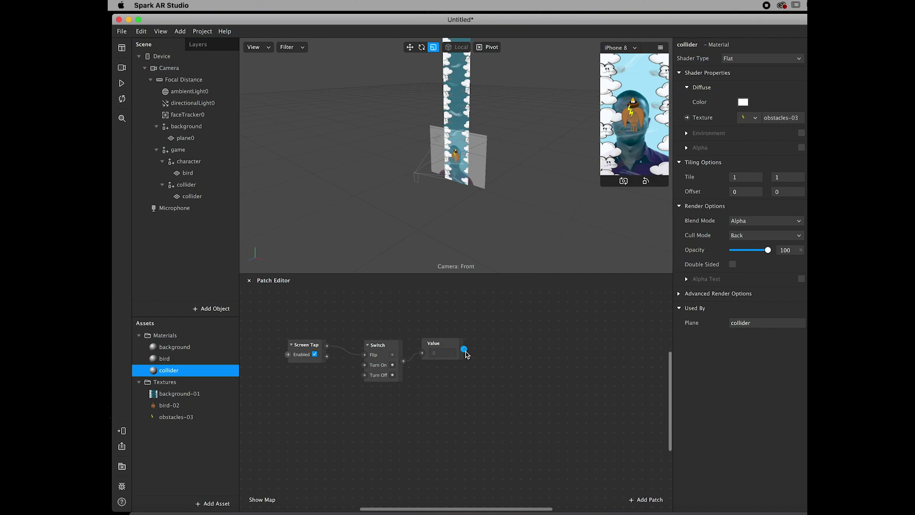
pyautogui.moveTo(464, 349); pyautogui.dragTo(485, 344)
pyautogui.write('pulse')
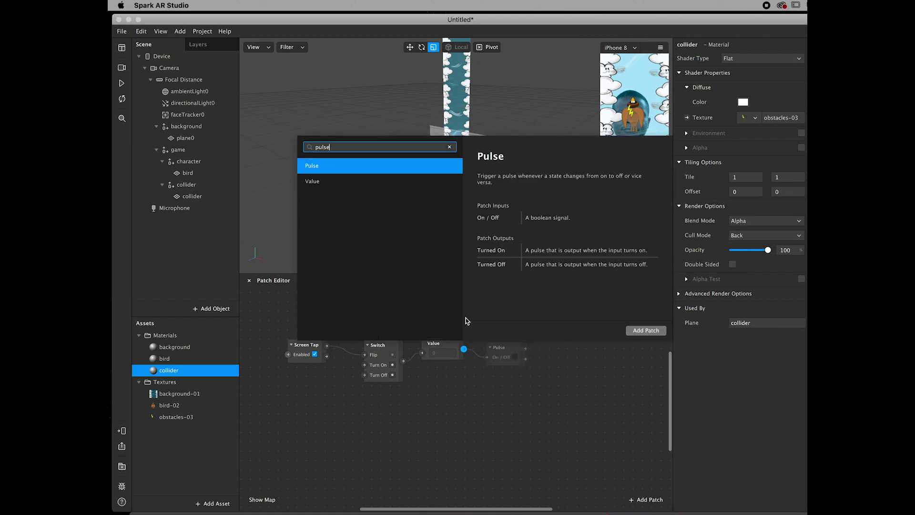
pyautogui.click(644, 329)
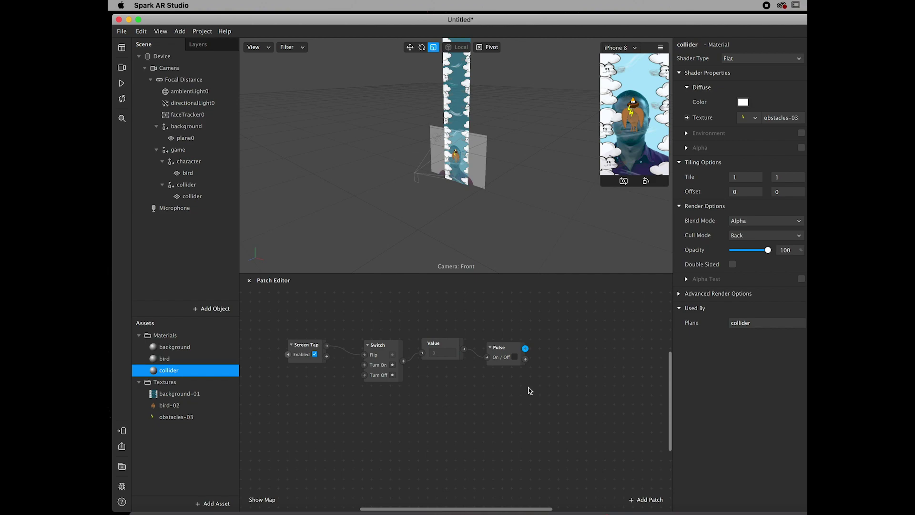
# Add a second Switch patch fed by the Pulse output
pyautogui.hscroll(5, 530, 391)
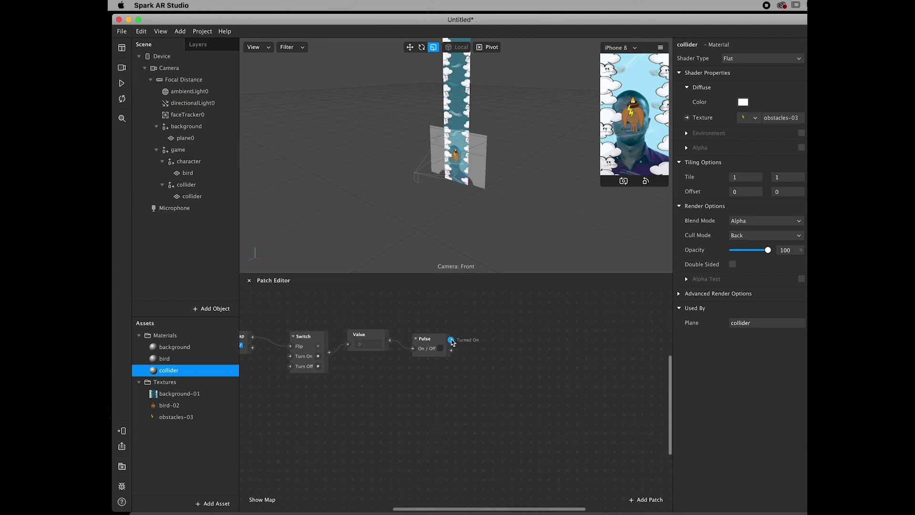
pyautogui.moveTo(452, 339); pyautogui.dragTo(479, 329)
pyautogui.write('swiy')
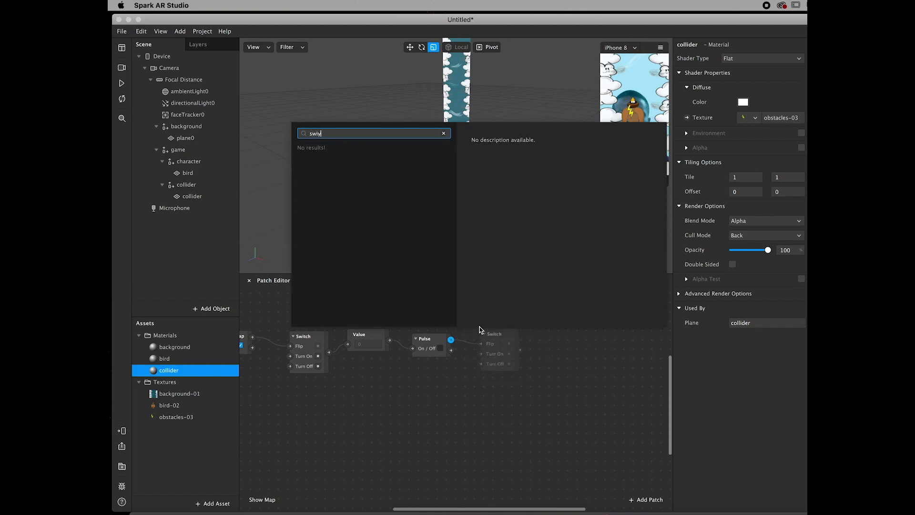
pyautogui.press('BackSpace')
pyautogui.write('y')
pyautogui.press('BackSpace')
pyautogui.write('t')
pyautogui.click(634, 316)
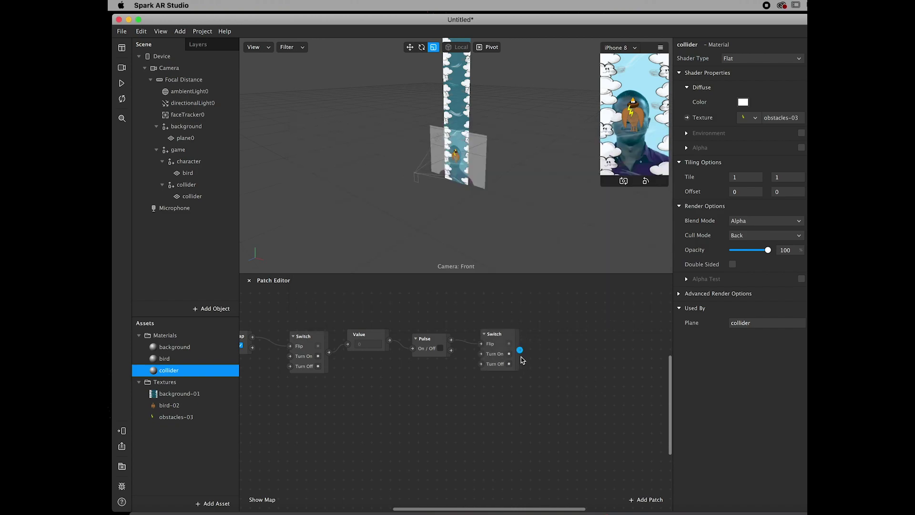
# Add a Loop Animation patch after the second Switch
pyautogui.moveTo(520, 350); pyautogui.dragTo(551, 339)
pyautogui.write('lop')
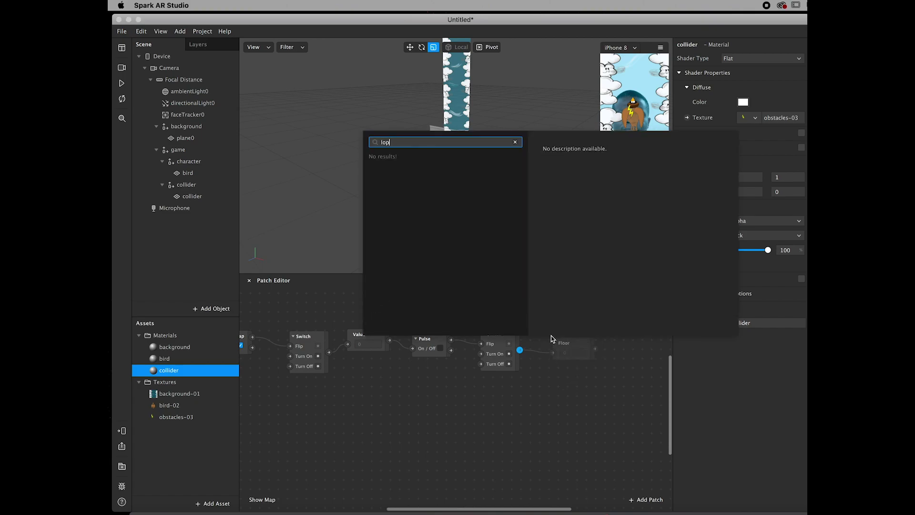
pyautogui.press('BackSpace')
pyautogui.write('op')
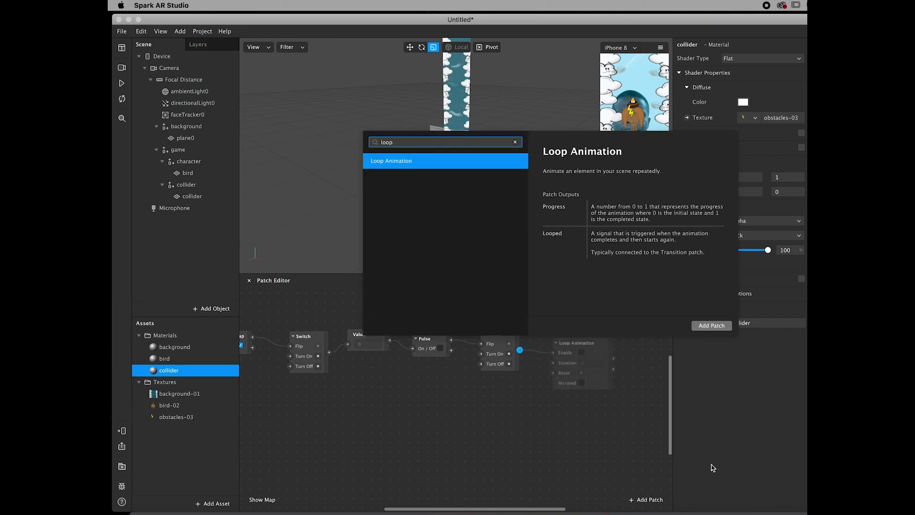
pyautogui.click(712, 325)
pyautogui.hscroll(5, 566, 423)
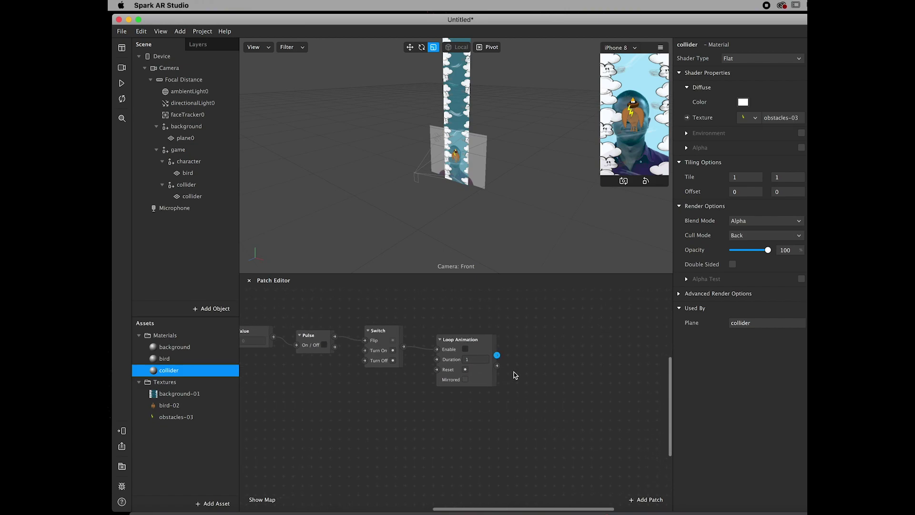
# Feed the Loop Animation's Progress into a new Transition patch and select it
pyautogui.moveTo(496, 355); pyautogui.dragTo(546, 359)
pyautogui.write('trans')
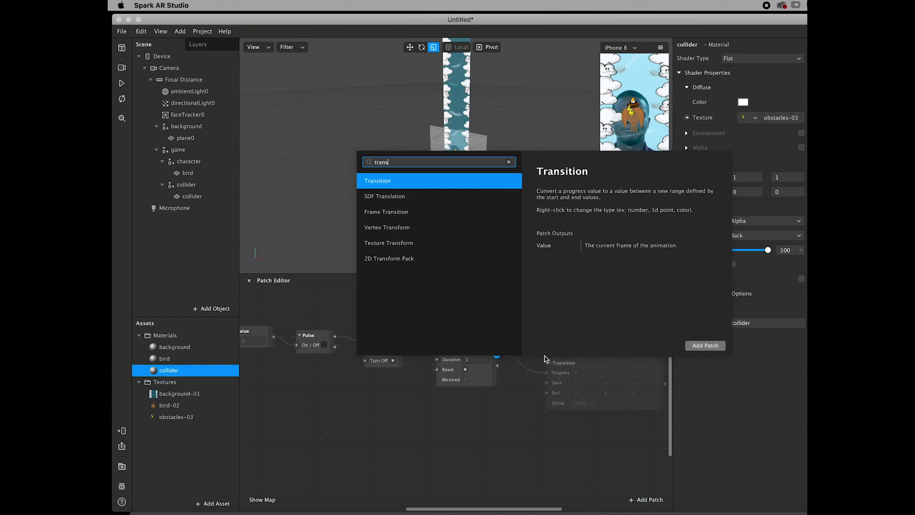
pyautogui.click(705, 345)
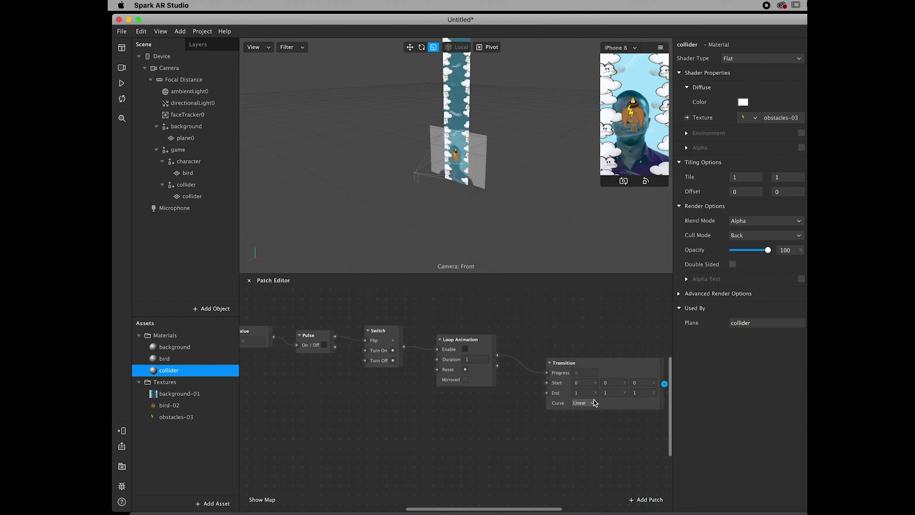
pyautogui.hscroll(3, 594, 402)
pyautogui.scroll(-1, 594, 402)
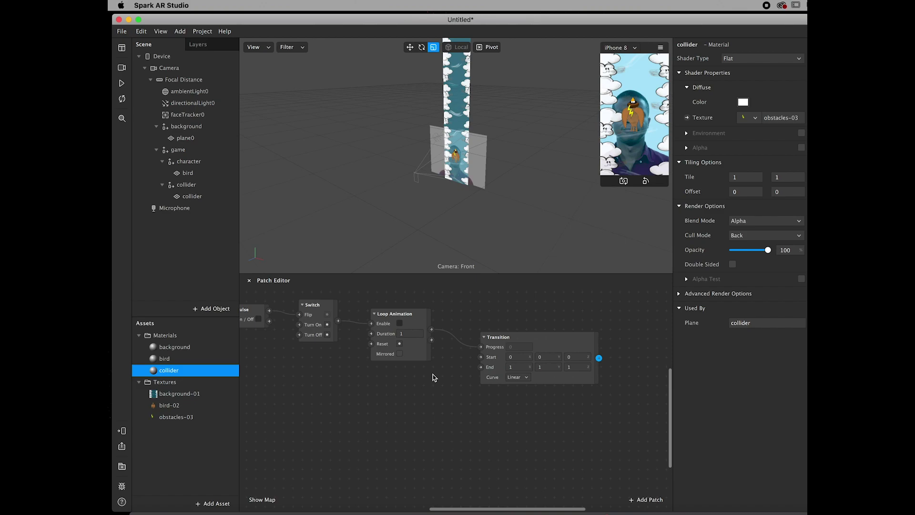
pyautogui.click(524, 357)
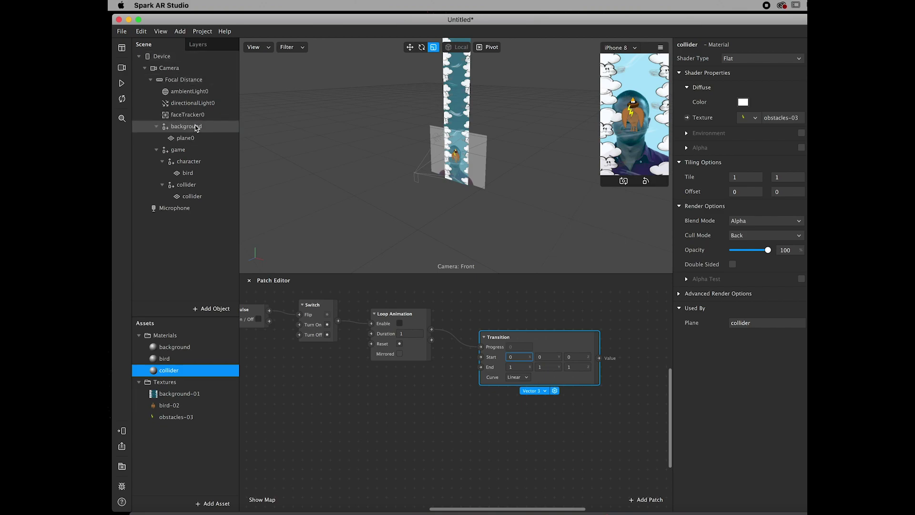
# Select the background group and drag its Y arrow down to about -0.75
pyautogui.click(185, 138)
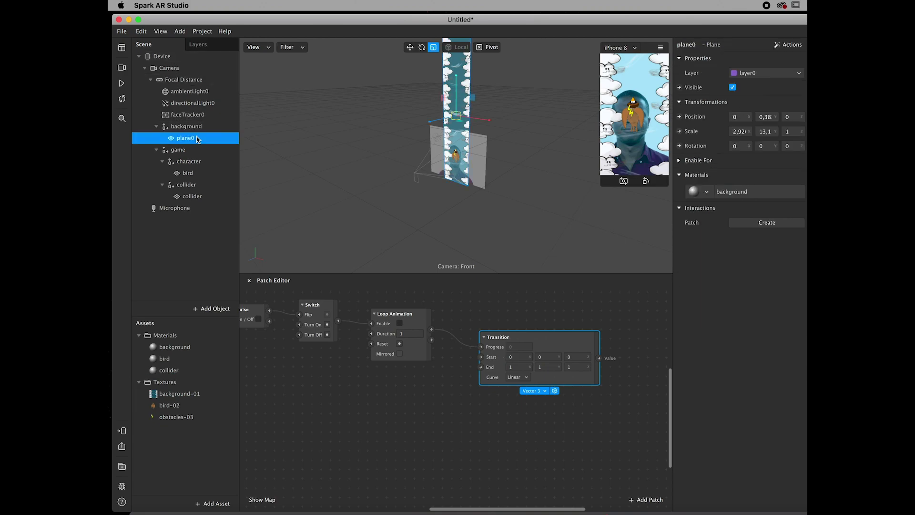
pyautogui.click(186, 126)
pyautogui.hscroll(5, 443, 408)
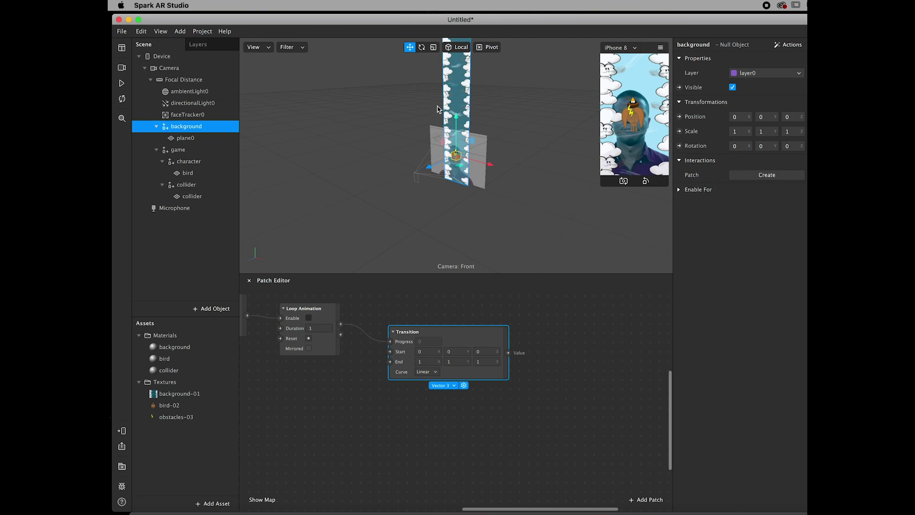
pyautogui.moveTo(456, 117)
pyautogui.mouseDown()
pyautogui.moveTo(454, 177)
pyautogui.moveTo(466, 114)
pyautogui.moveTo(465, 202)
pyautogui.moveTo(465, 119)
pyautogui.mouseUp()
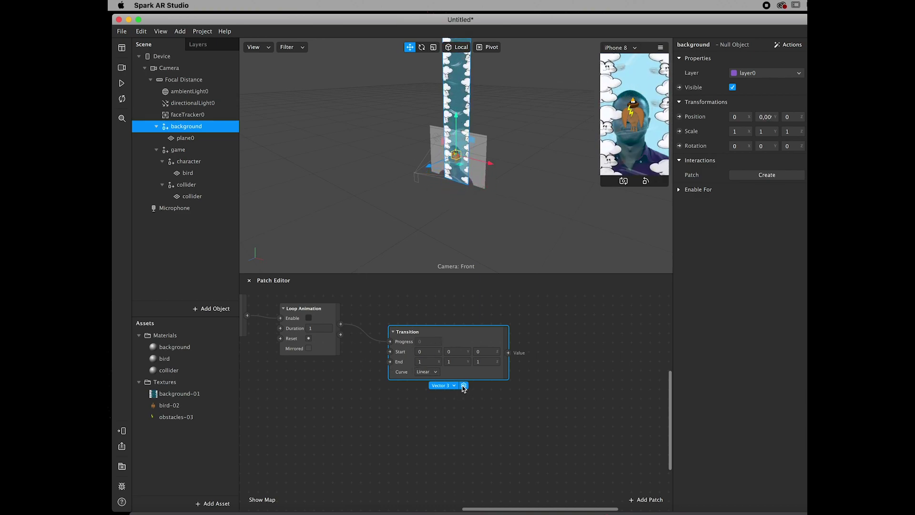
pyautogui.scroll(3, 463, 386)
pyautogui.scroll(2, 462, 386)
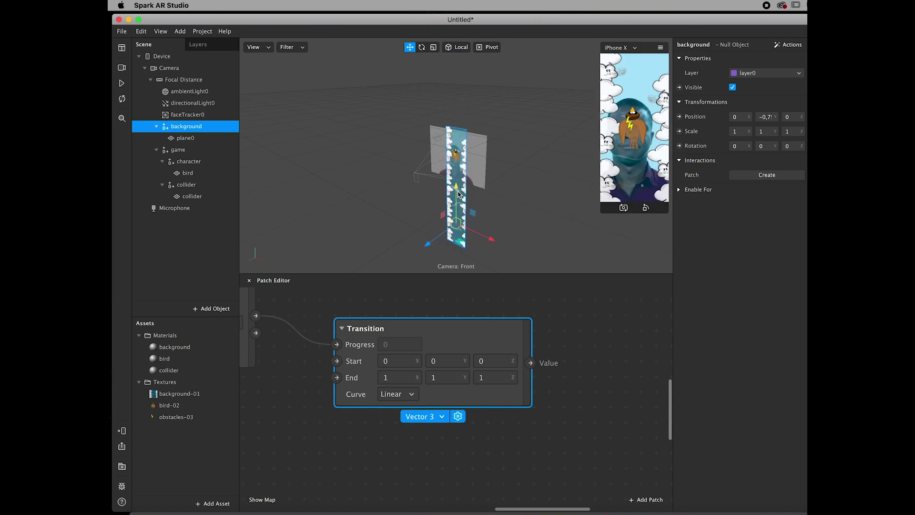
# Check background's Y position, then set the Transition's end to 0, -0.75, 0
pyautogui.click(765, 117)
pyautogui.click(759, 116)
pyautogui.click(437, 380)
pyautogui.press('Return')
pyautogui.click(498, 381)
pyautogui.press('Return')
pyautogui.click(397, 378)
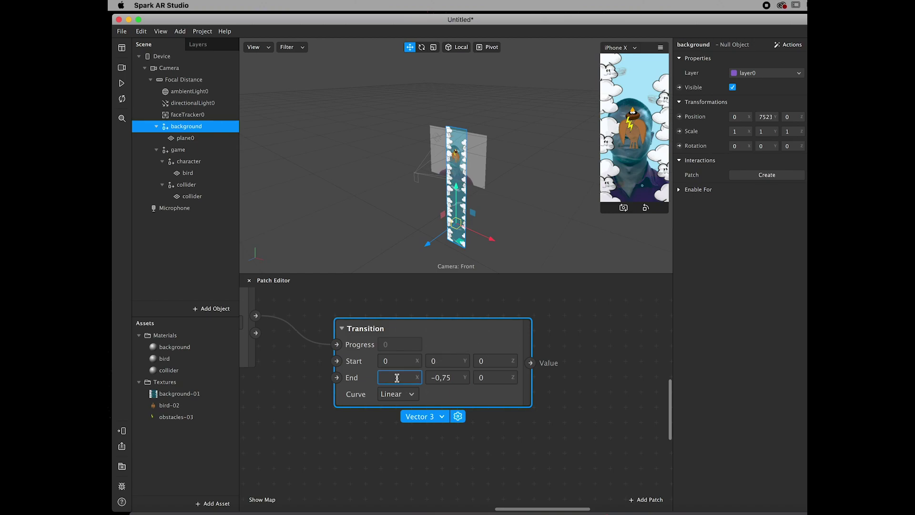
pyautogui.write('0')
pyautogui.press('Return')
# Create a 3D Position patch for background and wire the Transition output into it
pyautogui.hscroll(3, 545, 401)
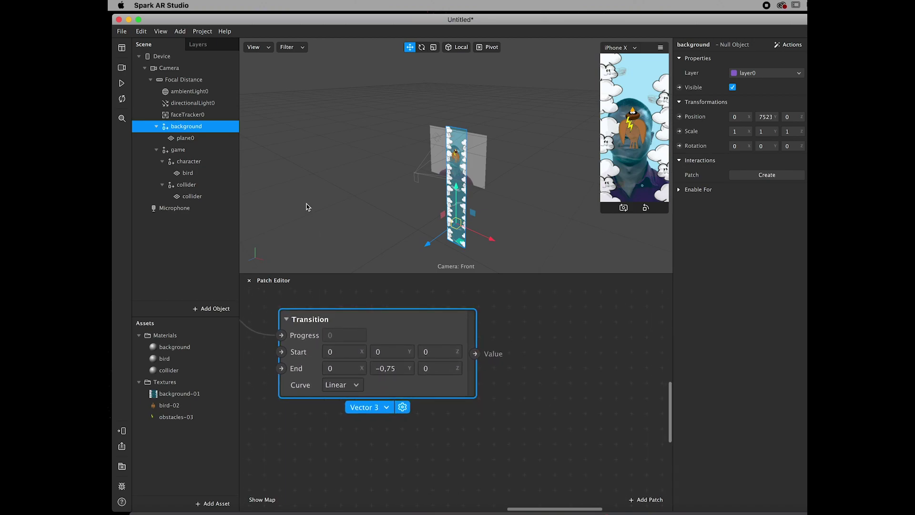
pyautogui.hscroll(-2, 352, 362)
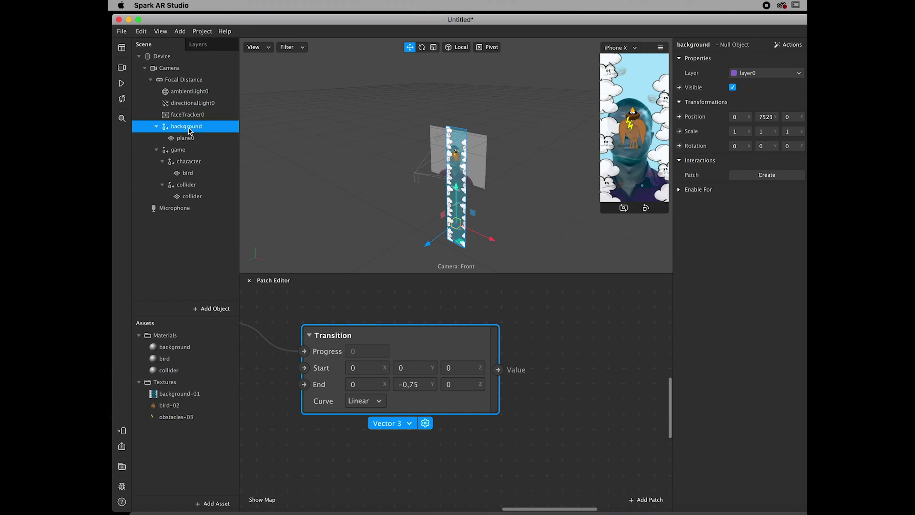
pyautogui.click(184, 137)
pyautogui.click(185, 127)
pyautogui.click(680, 117)
pyautogui.moveTo(550, 413); pyautogui.dragTo(623, 349)
pyautogui.moveTo(498, 371); pyautogui.dragTo(531, 366)
pyautogui.scroll(-6, 460, 430)
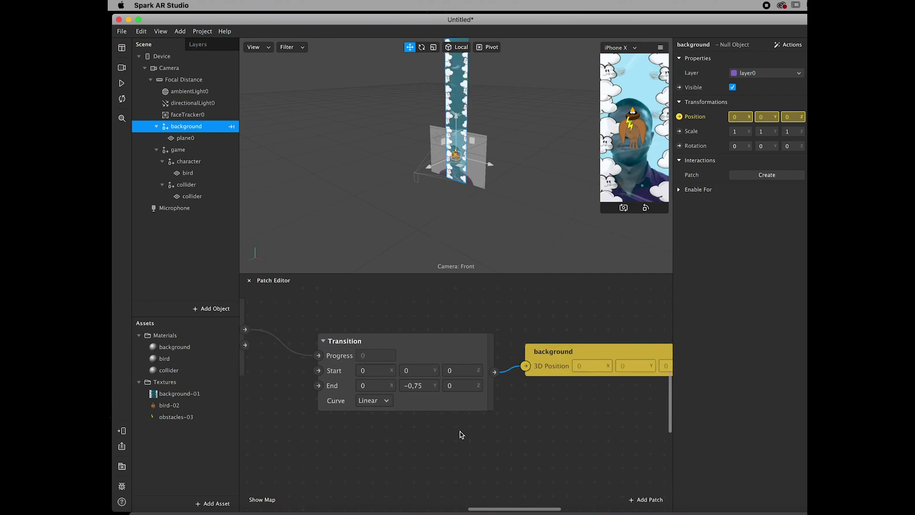
# Play a simulated face video with touch simulation on and tap the preview
pyautogui.hscroll(-2, 460, 431)
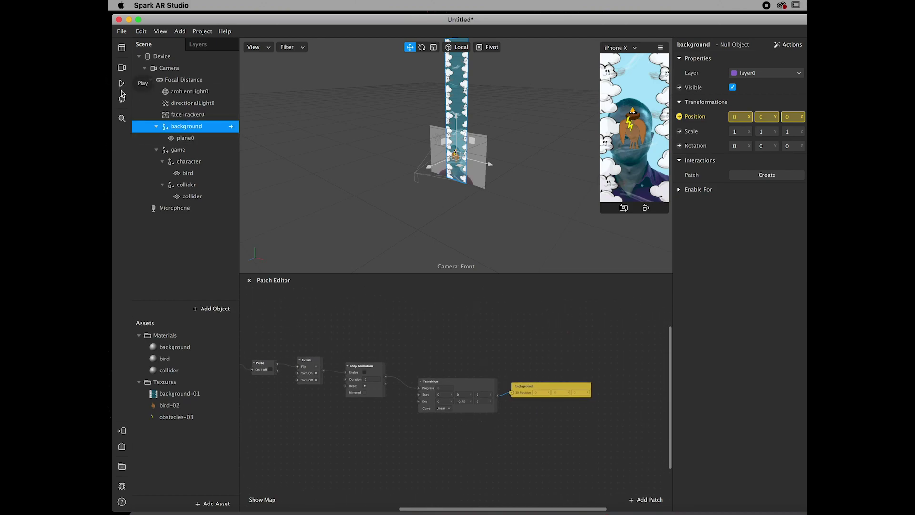
pyautogui.click(121, 69)
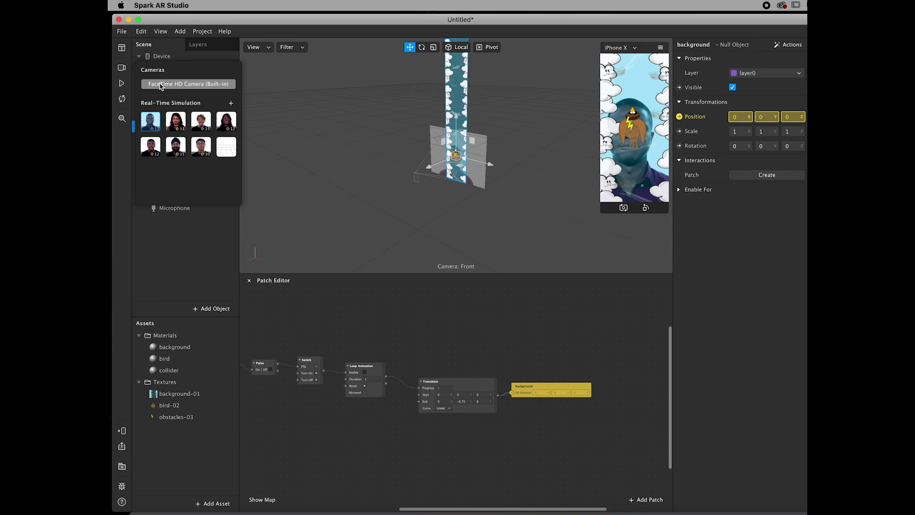
pyautogui.click(122, 84)
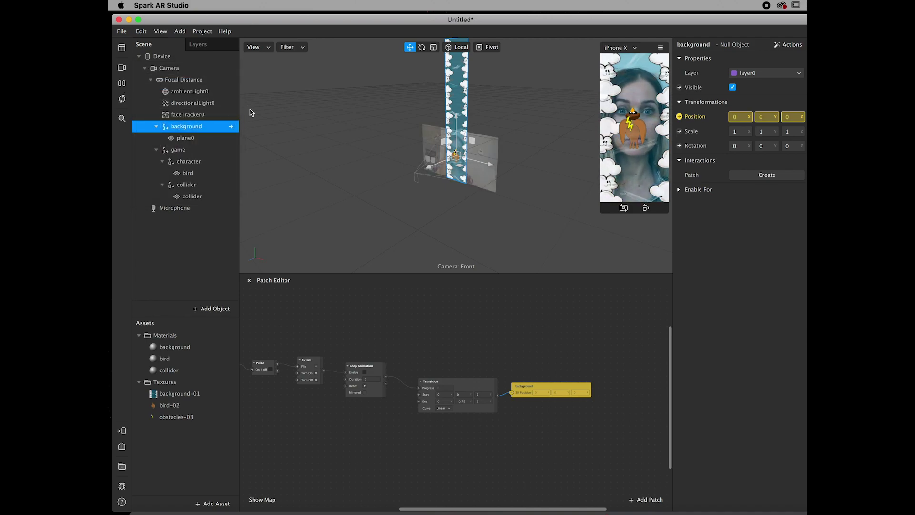
pyautogui.click(660, 47)
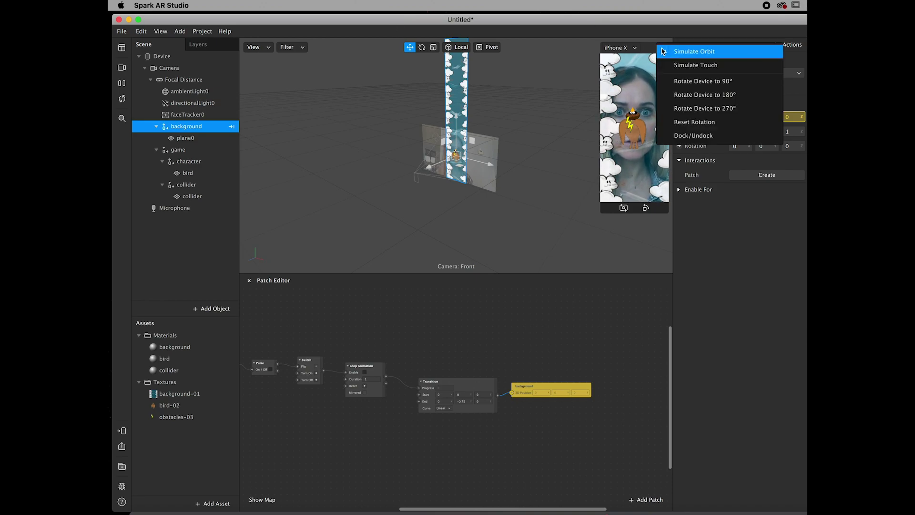
pyautogui.click(681, 67)
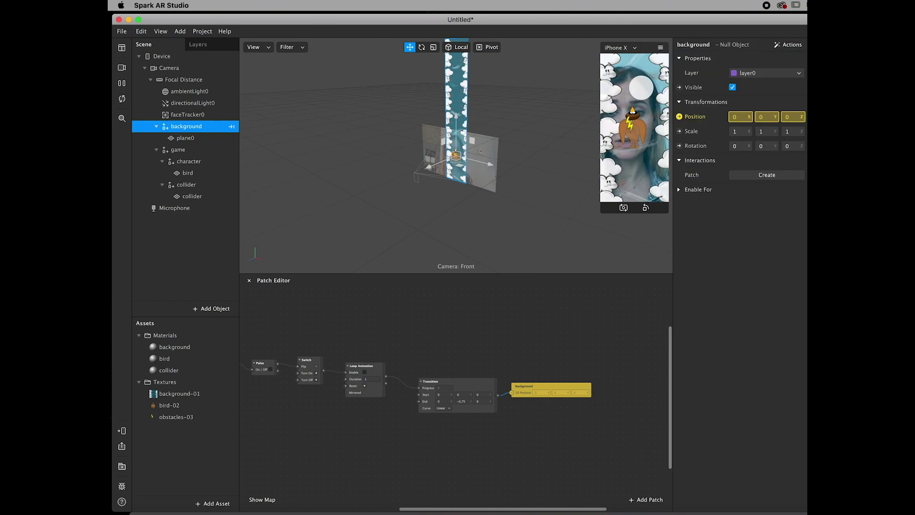
pyautogui.click(648, 98)
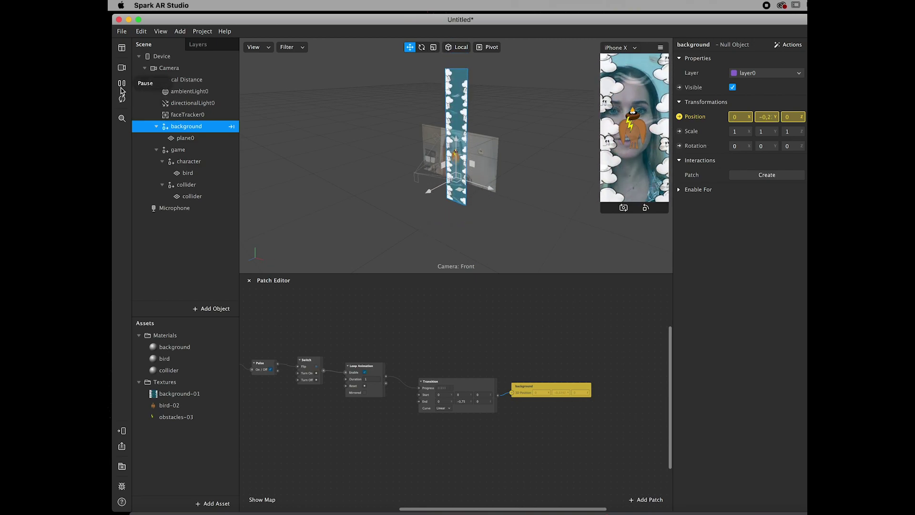
# Set the Loop Animation duration to 6 and replay the preview to check it
pyautogui.hscroll(-3, 372, 380)
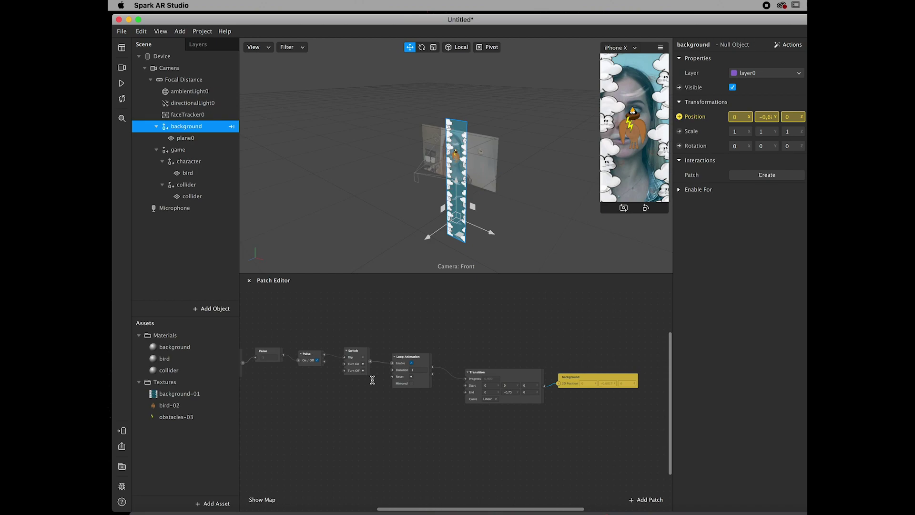
pyautogui.scroll(5, 373, 380)
pyautogui.click(482, 359)
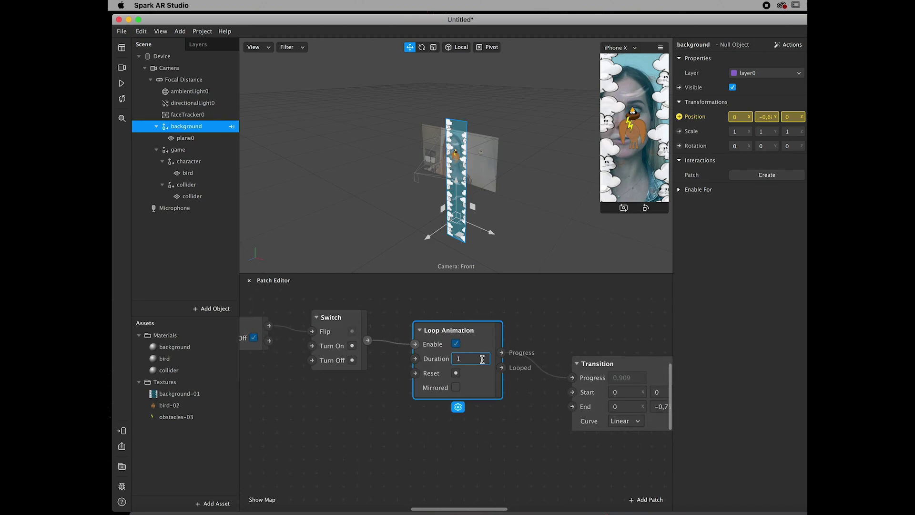
pyautogui.write('6')
pyautogui.click(357, 437)
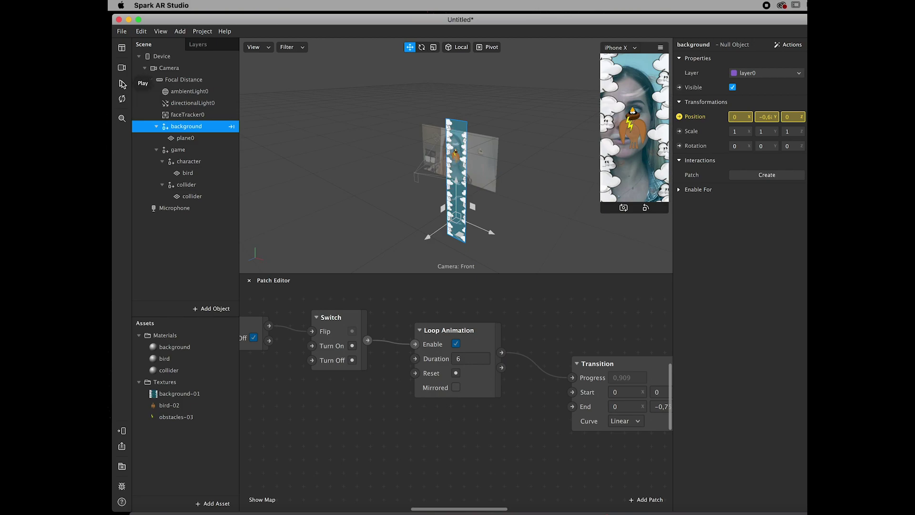
pyautogui.click(122, 84)
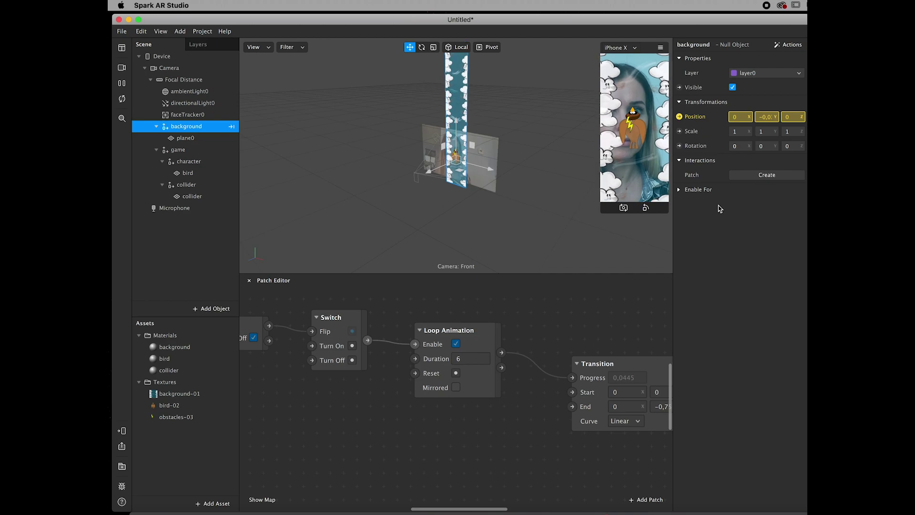
pyautogui.click(122, 84)
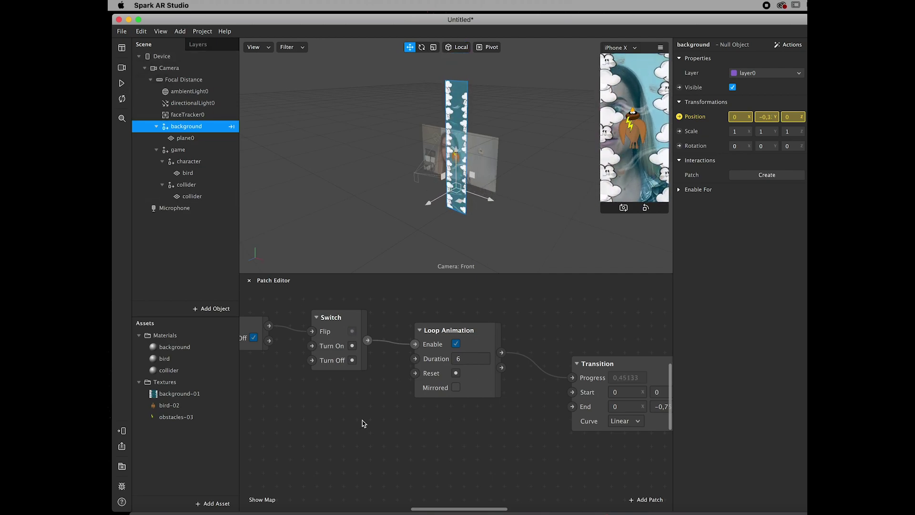
pyautogui.scroll(-3, 364, 423)
pyautogui.hscroll(-3, 394, 342)
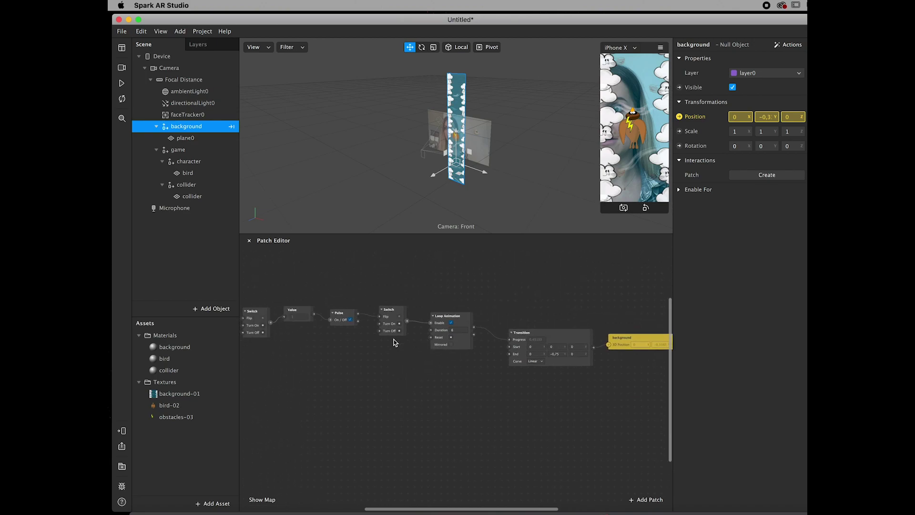
# Group the Switch, Loop Animation, Transition and background patches as 'background animation' and test playback
pyautogui.moveTo(384, 282); pyautogui.dragTo(643, 384)
pyautogui.rightClick(569, 337)
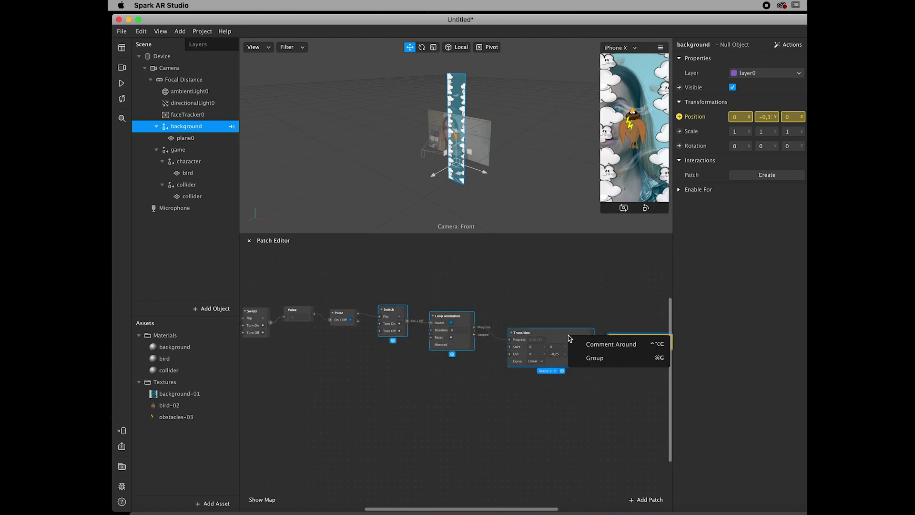
pyautogui.click(592, 363)
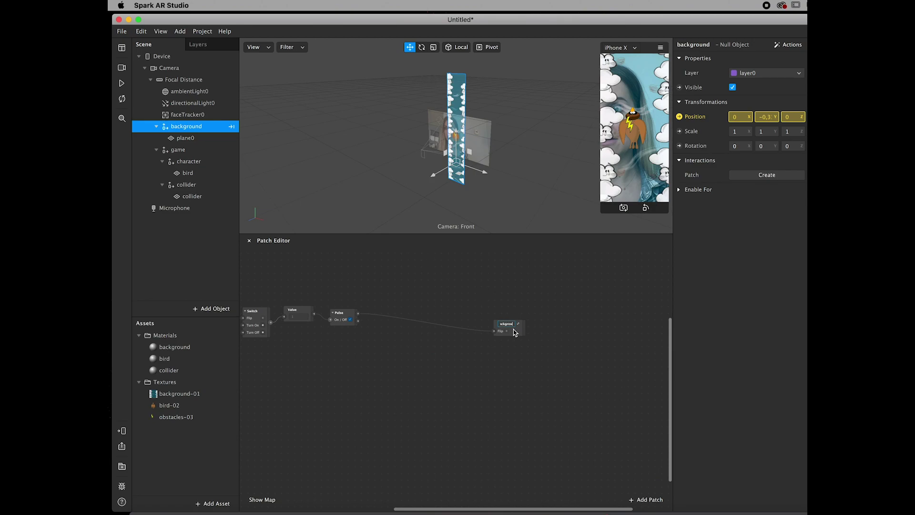
pyautogui.write('background animation')
pyautogui.press('Return')
pyautogui.moveTo(517, 332); pyautogui.dragTo(416, 304)
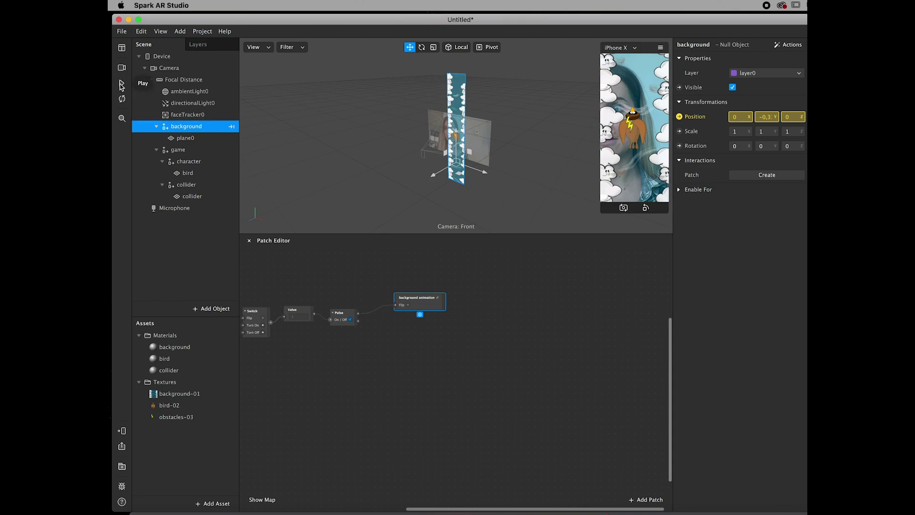
pyautogui.click(121, 84)
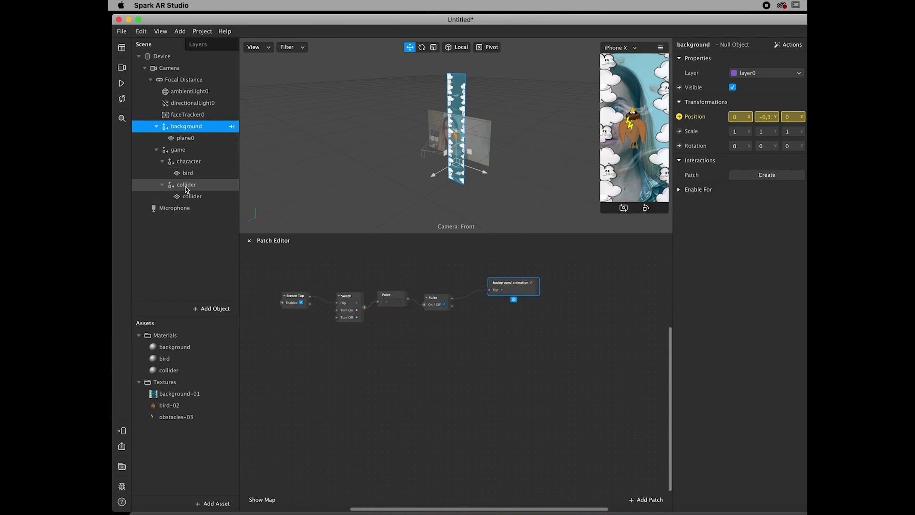
# Add a producer patch for faceTracker0 to the Patch Editor
pyautogui.click(182, 119)
pyautogui.click(766, 219)
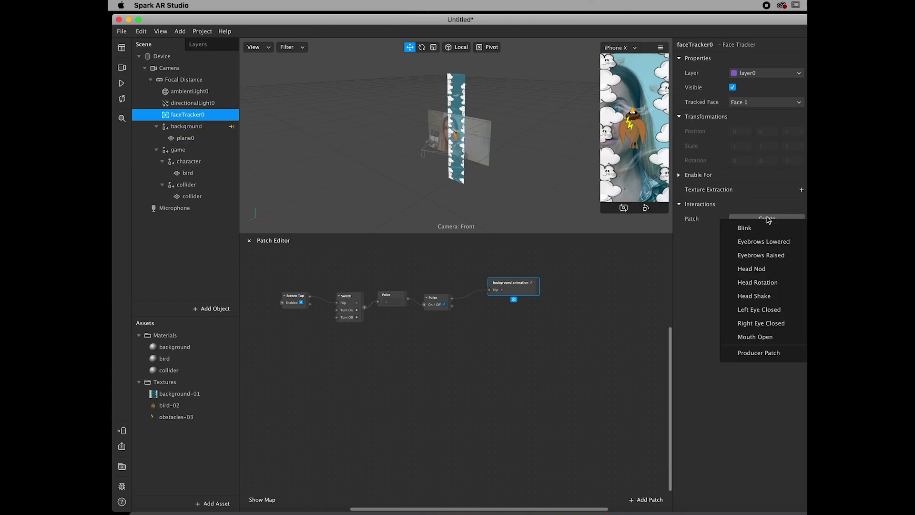
pyautogui.click(766, 353)
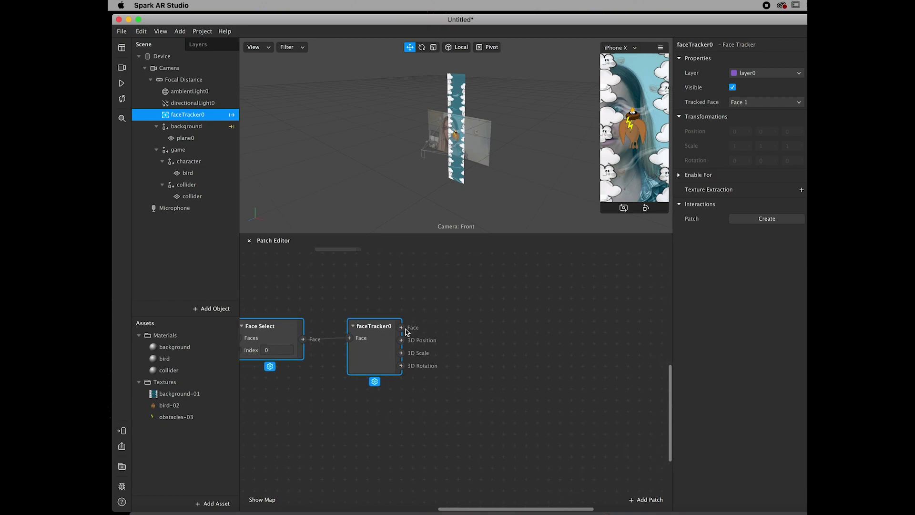
pyautogui.hscroll(3, 404, 345)
pyautogui.hscroll(-3, 404, 345)
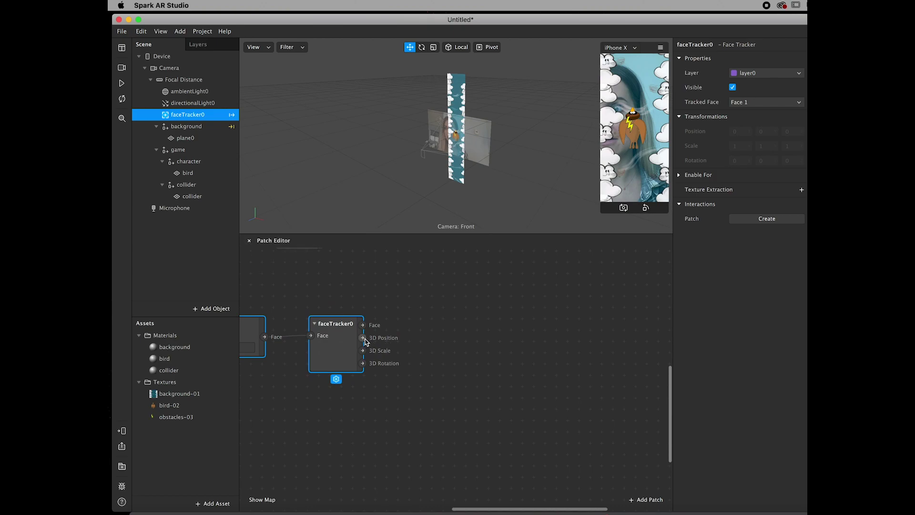
# Connect the face's 3D Position into a new Unpack patch placed beside it
pyautogui.moveTo(363, 337); pyautogui.dragTo(437, 342)
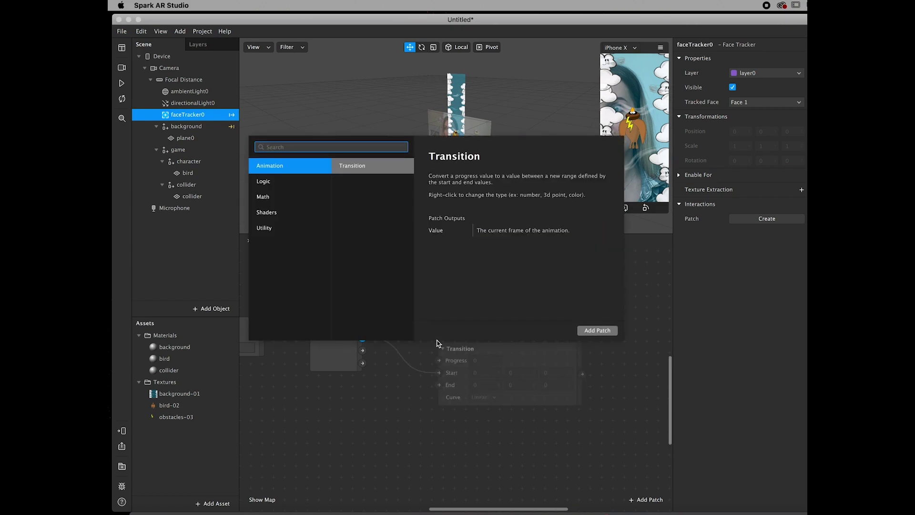
pyautogui.write('unpack')
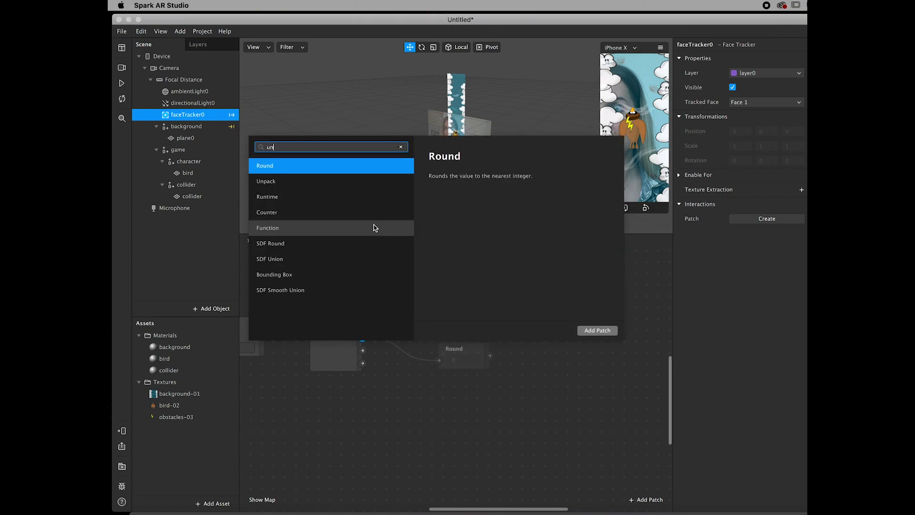
pyautogui.click(607, 334)
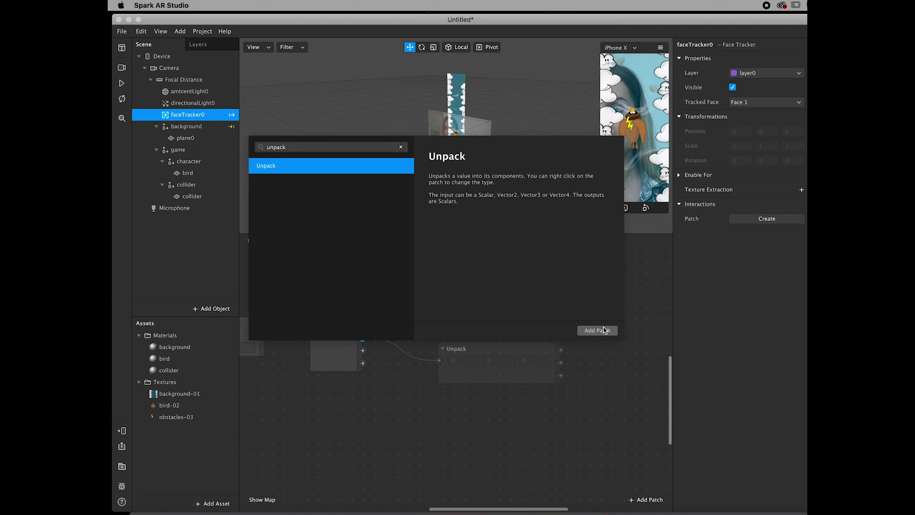
pyautogui.moveTo(490, 346); pyautogui.dragTo(444, 332)
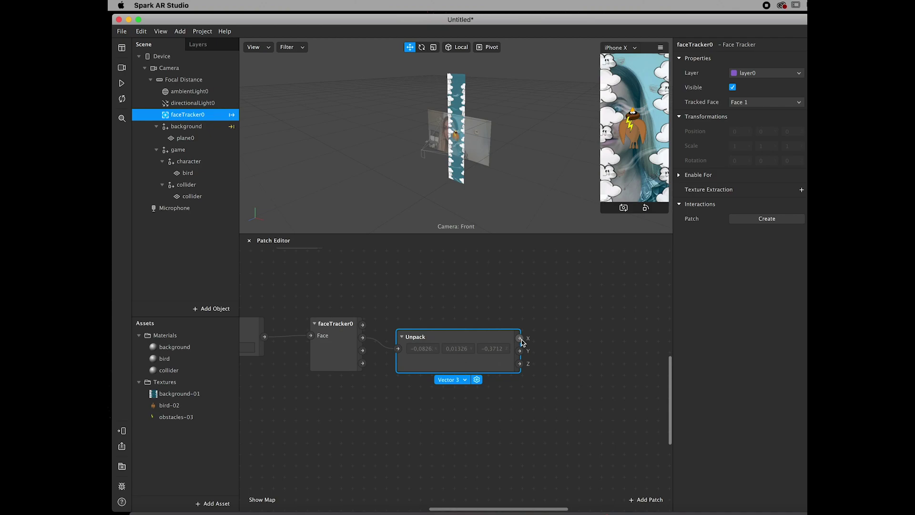
# Play the preview, then feed Unpack's X output into a new Pack patch
pyautogui.moveTo(495, 333); pyautogui.dragTo(483, 333)
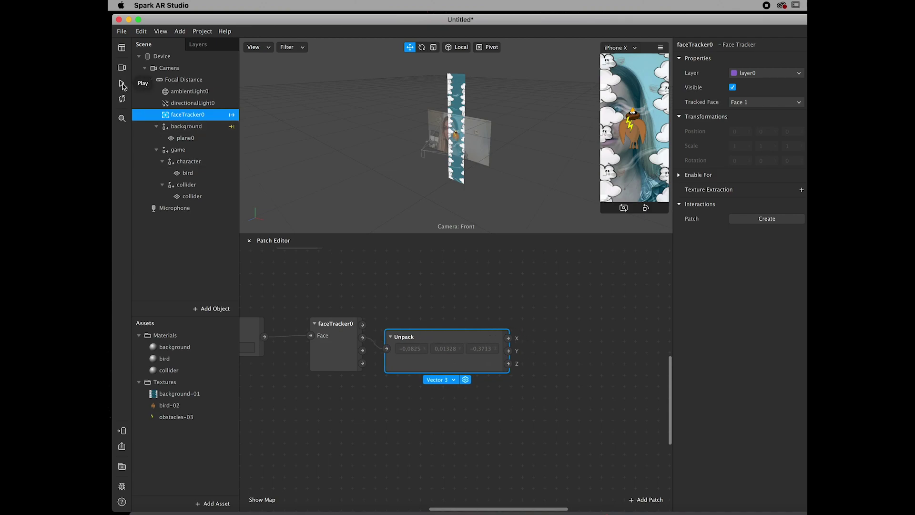
pyautogui.click(122, 84)
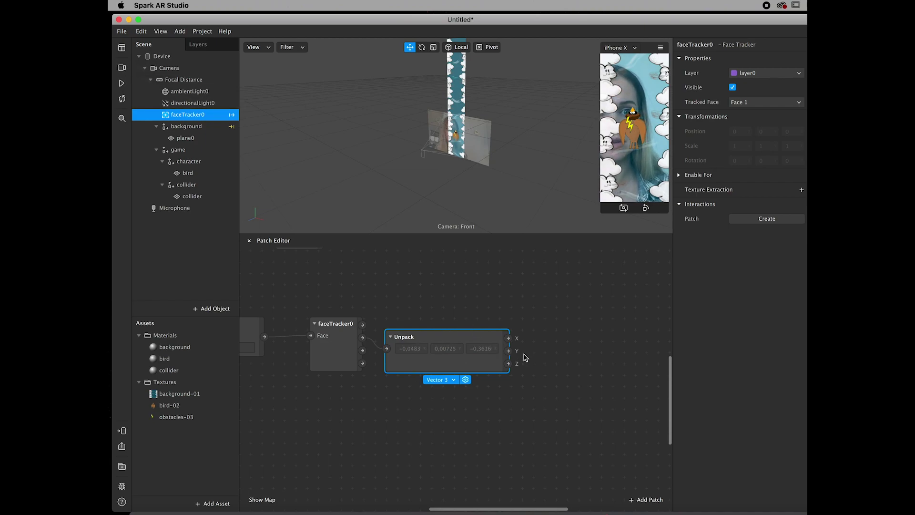
pyautogui.hscroll(4, 501, 358)
pyautogui.scroll(-1, 500, 358)
pyautogui.hscroll(2, 409, 331)
pyautogui.scroll(-1, 408, 331)
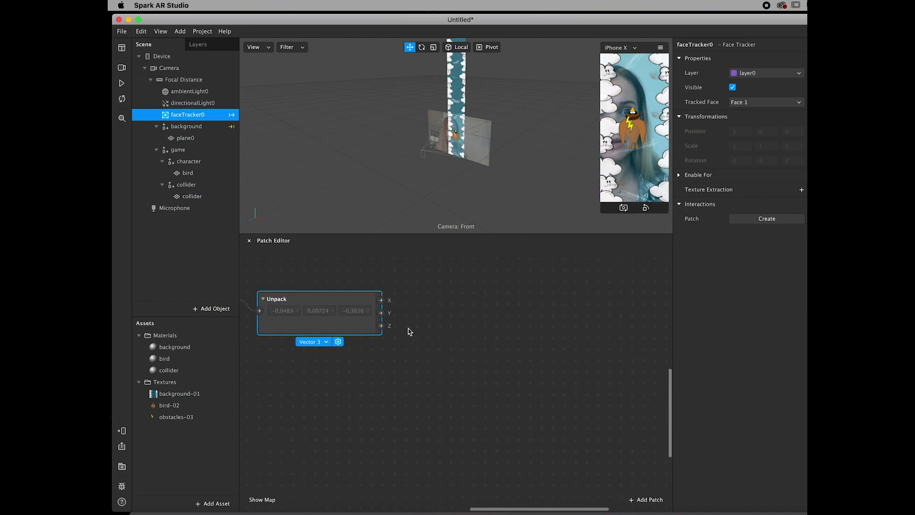
pyautogui.moveTo(381, 301); pyautogui.dragTo(425, 323)
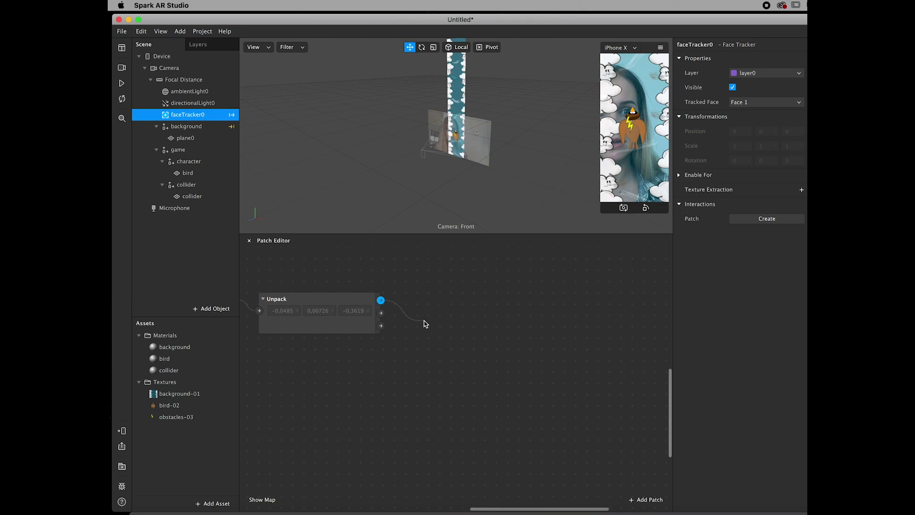
pyautogui.moveTo(426, 323); pyautogui.dragTo(426, 323)
pyautogui.write('pack')
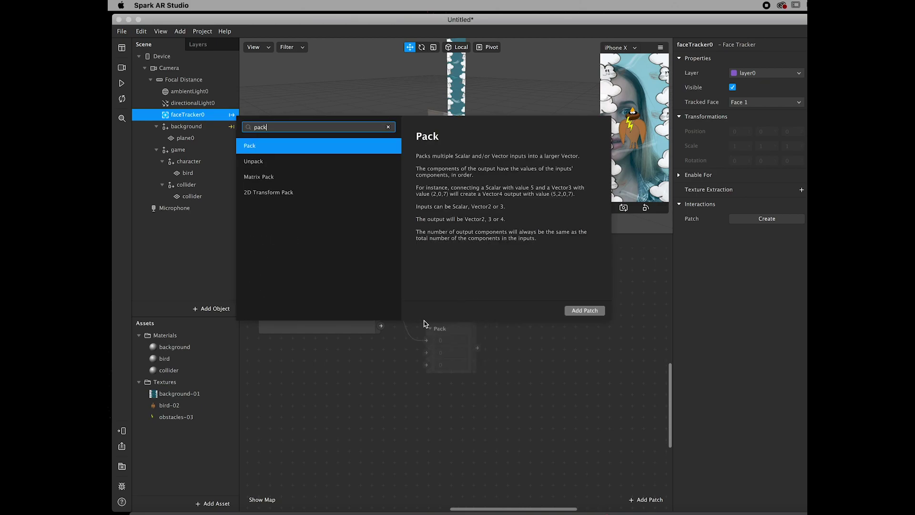
pyautogui.click(600, 311)
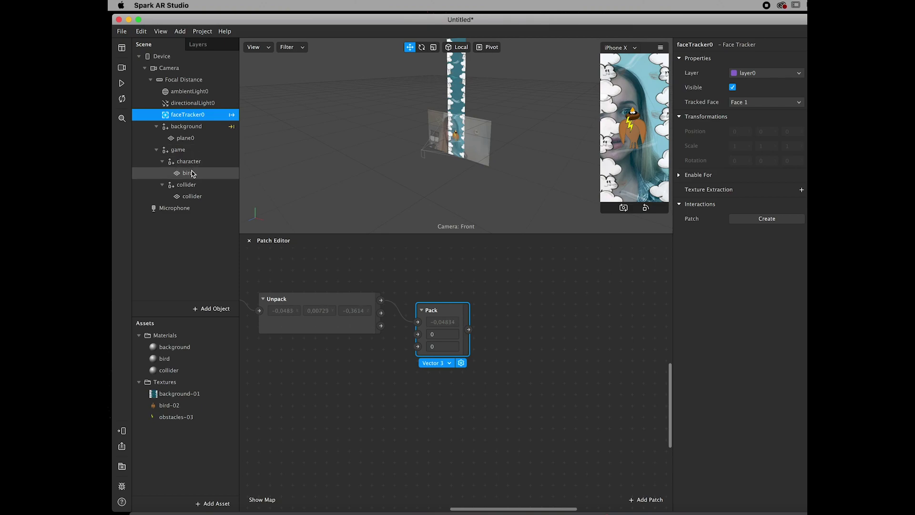
# Create the character's 3D Position patch and wire the Pack output into it
pyautogui.click(199, 165)
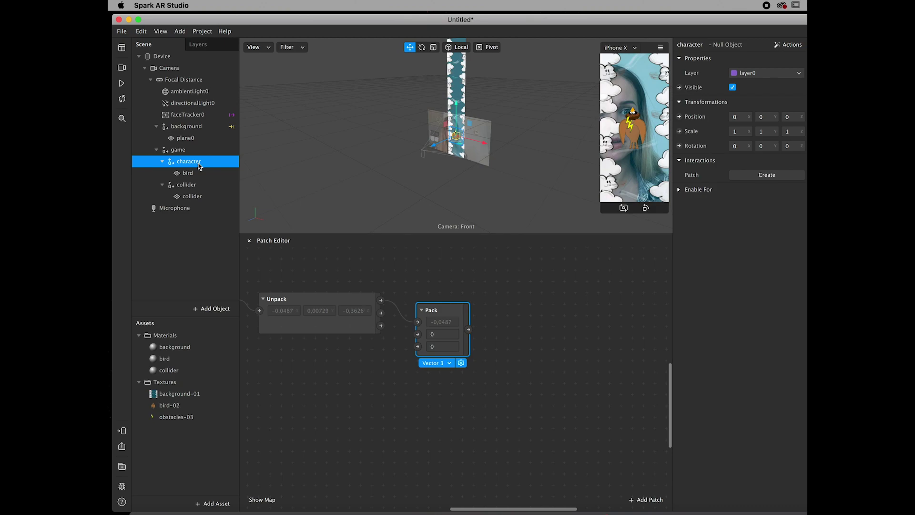
pyautogui.click(679, 117)
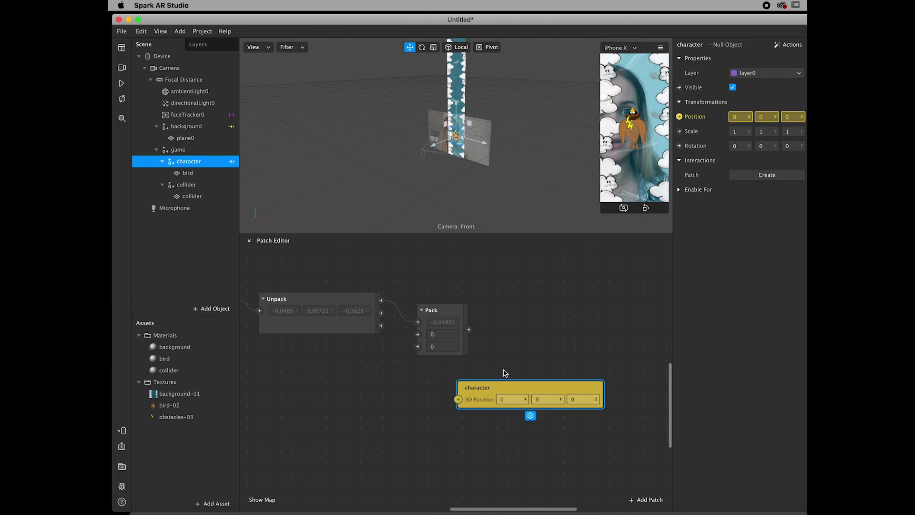
pyautogui.moveTo(513, 384); pyautogui.dragTo(570, 310)
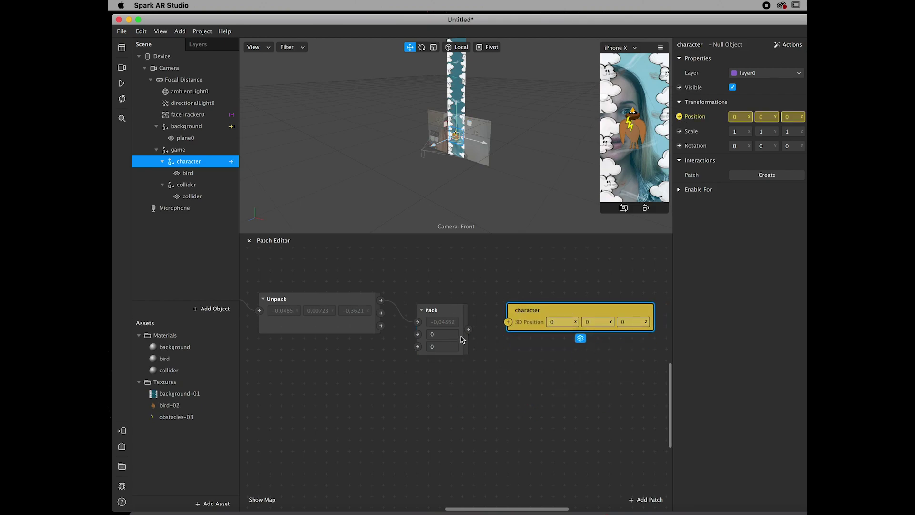
pyautogui.moveTo(468, 329); pyautogui.dragTo(509, 322)
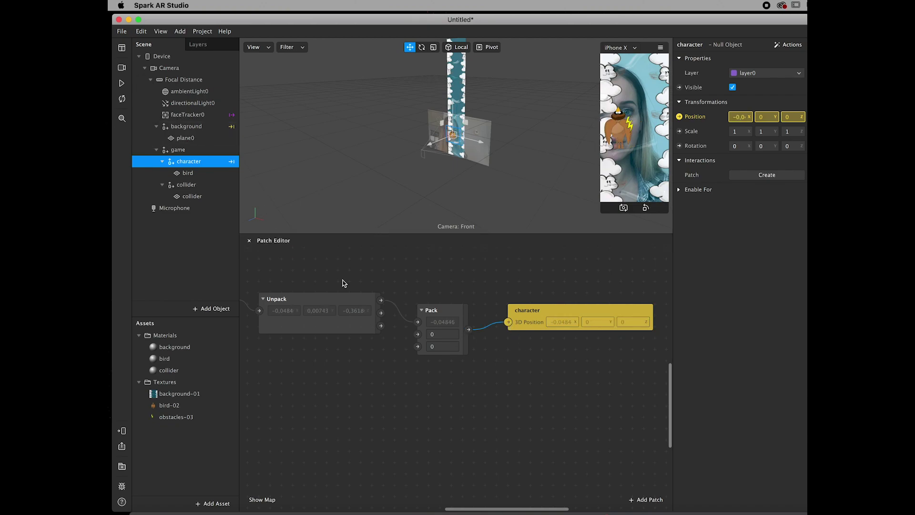
# Play and pause the preview to confirm the bird follows the face, then select the collider
pyautogui.click(122, 84)
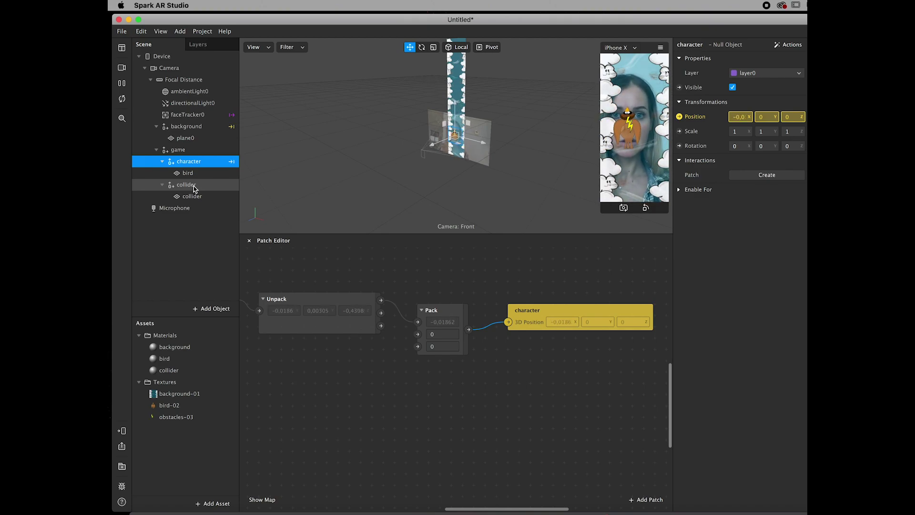
pyautogui.click(125, 84)
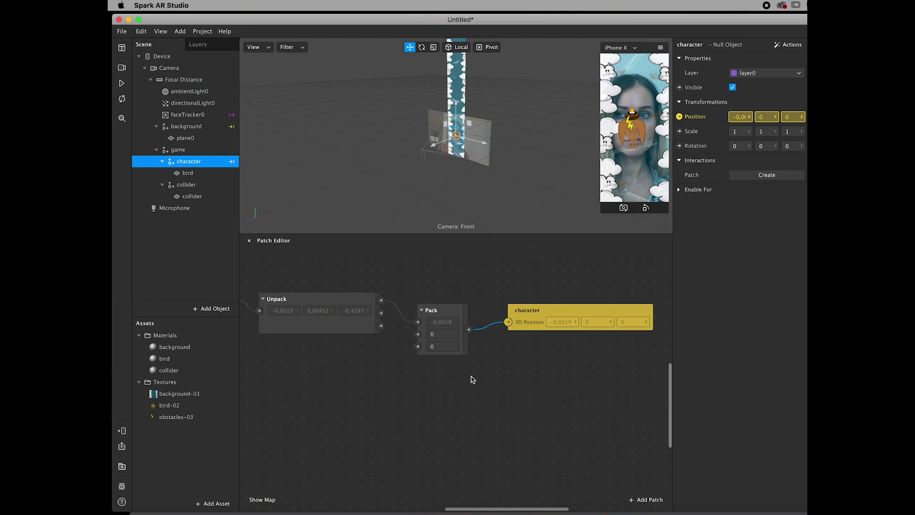
pyautogui.click(209, 184)
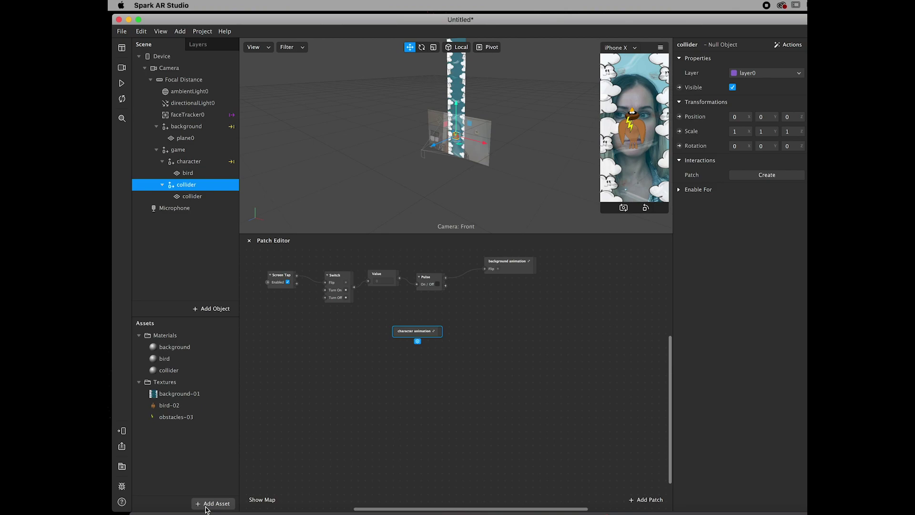
# Import moving & looping.arp from the computer and drag it into the Patch Editor
pyautogui.click(206, 506)
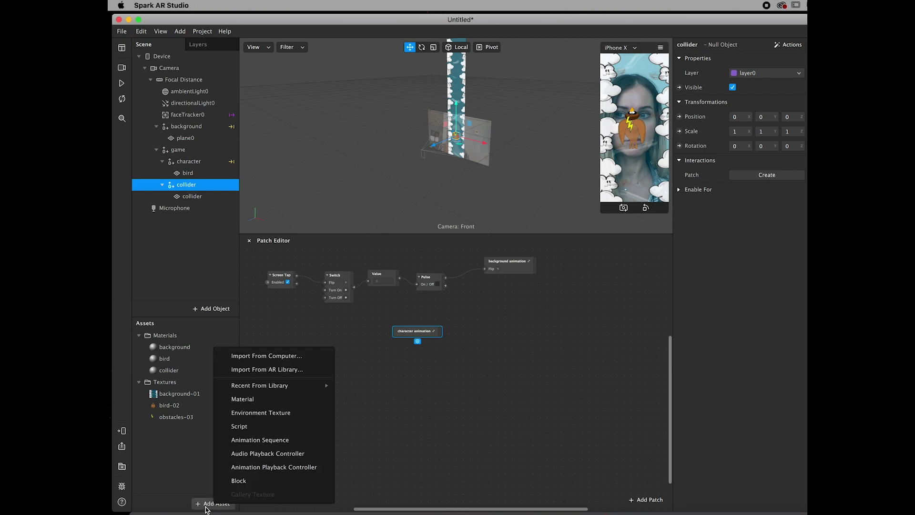
pyautogui.click(240, 356)
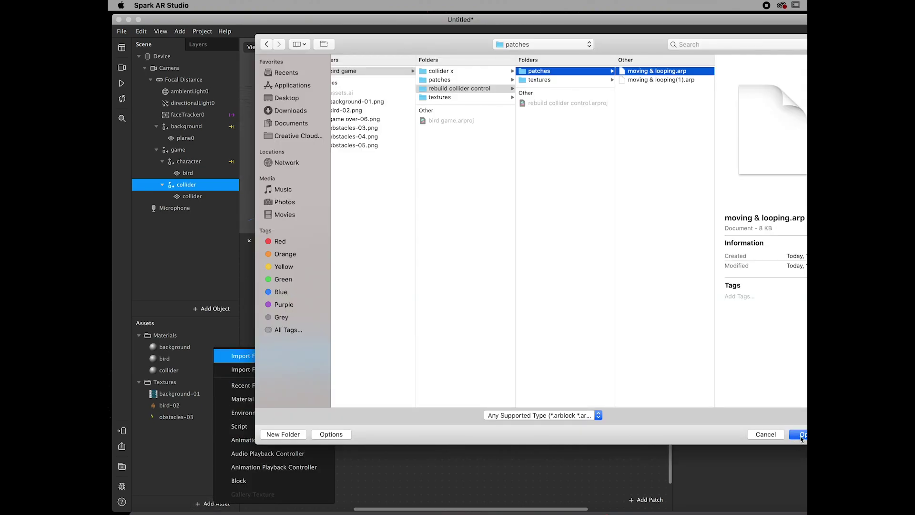
pyautogui.click(800, 434)
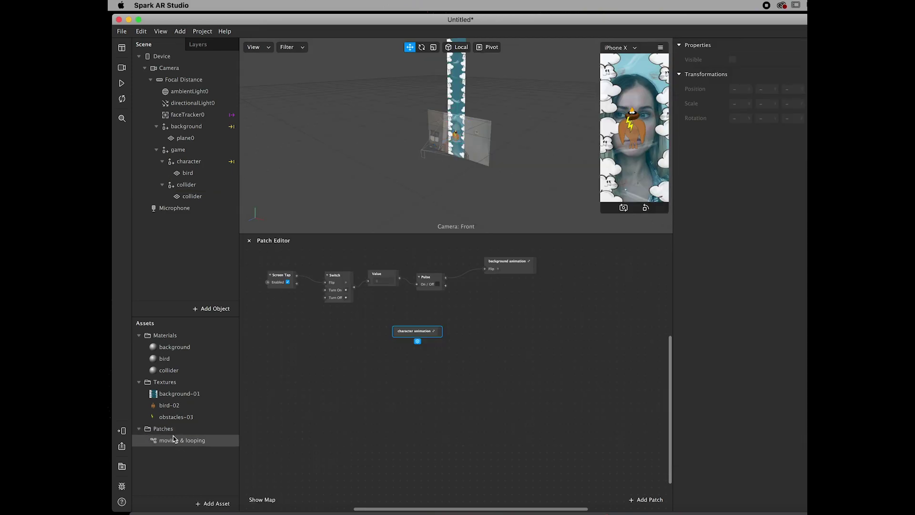
pyautogui.moveTo(170, 443); pyautogui.dragTo(427, 441)
pyautogui.scroll(5, 427, 437)
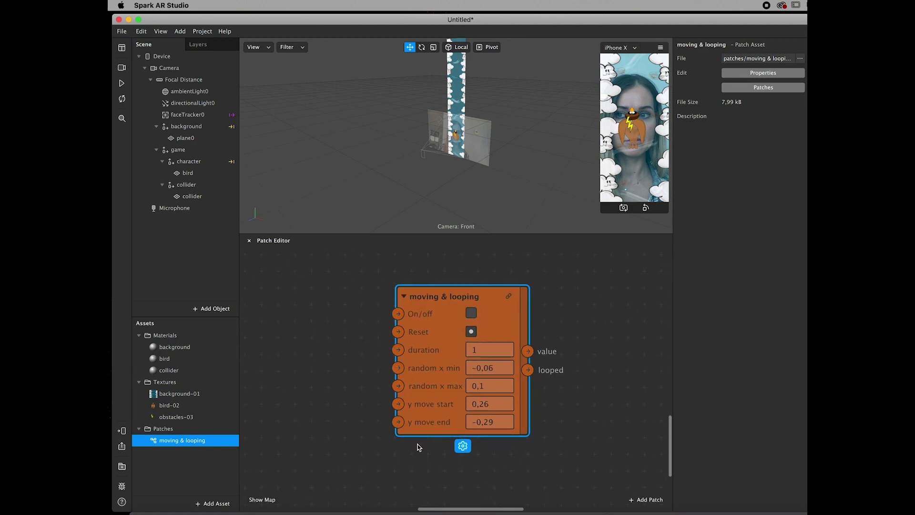
# Unpack the moving & looping asset into an editable patch group and bring its inputs into view
pyautogui.click(463, 447)
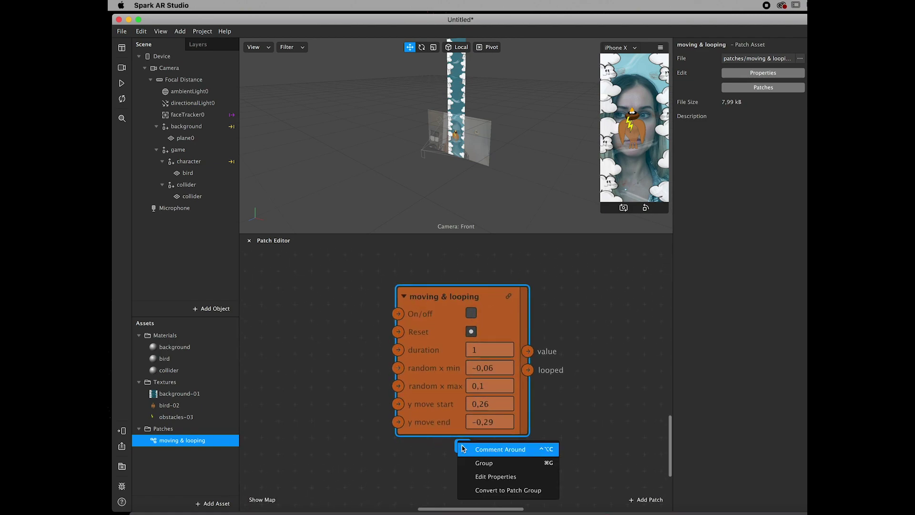
pyautogui.click(496, 491)
pyautogui.scroll(1, 496, 493)
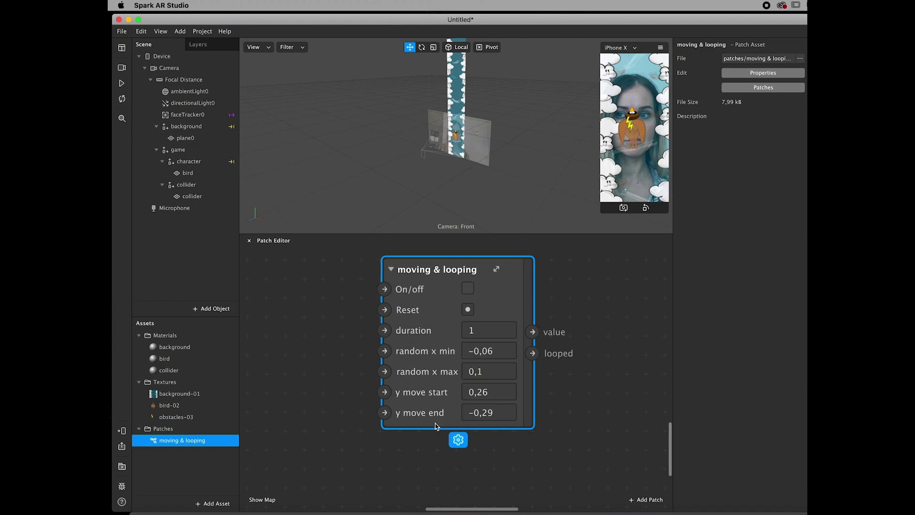
pyautogui.hscroll(2, 440, 411)
pyautogui.hscroll(2, 440, 410)
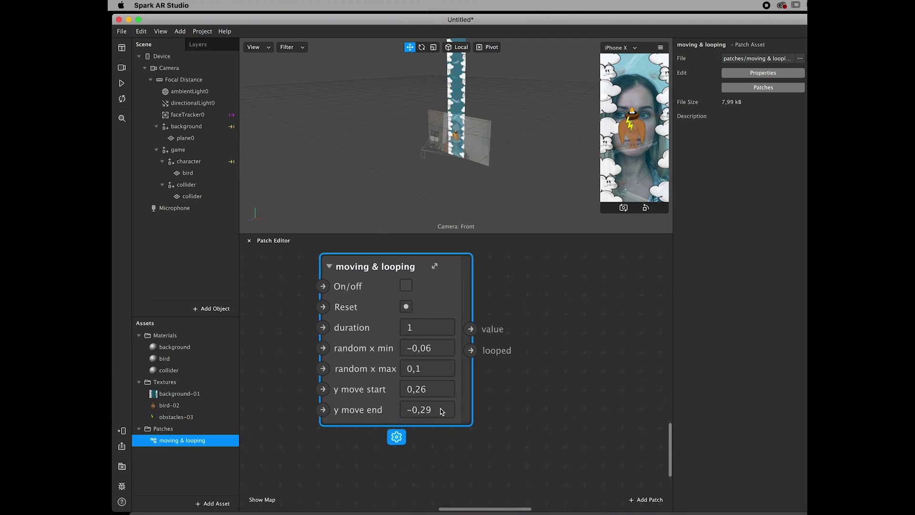
pyautogui.scroll(-3, 442, 411)
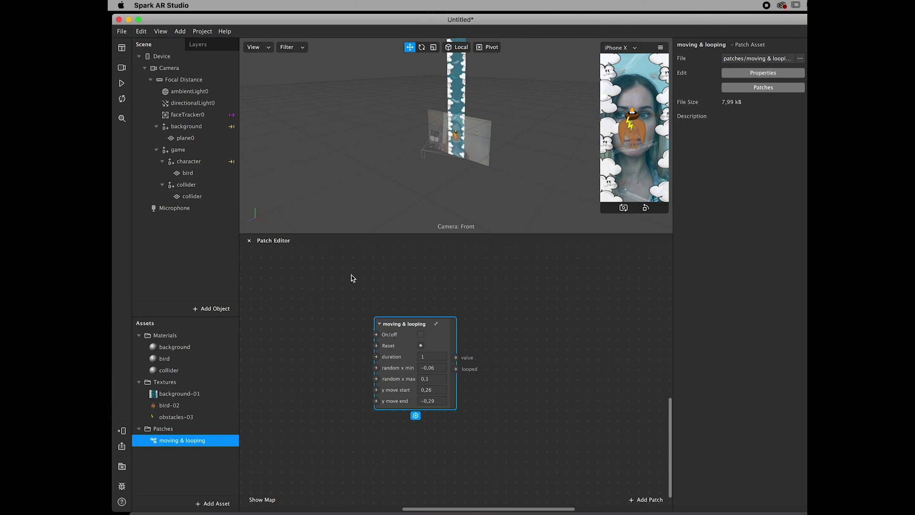
# Raise the collider to its top and copy its Y position (0,26) into y move start
pyautogui.click(189, 187)
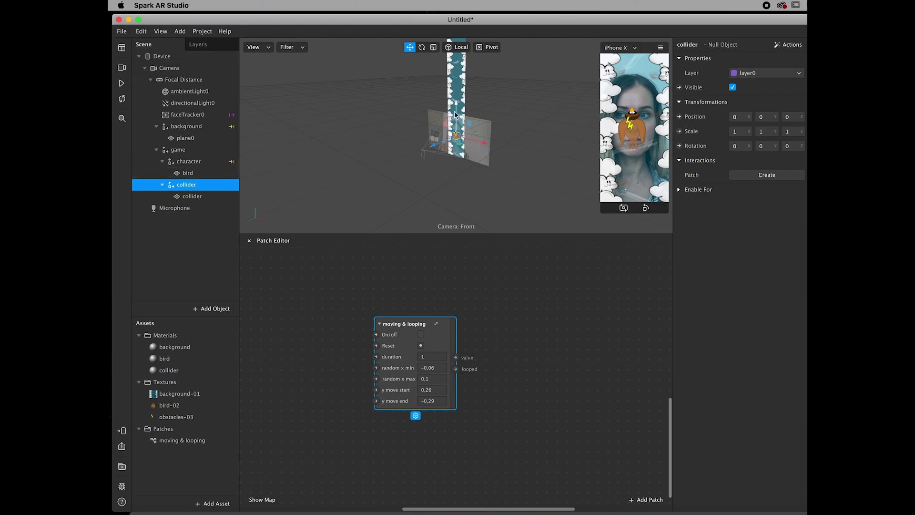
pyautogui.moveTo(457, 105); pyautogui.dragTo(463, 82)
pyautogui.click(767, 116)
pyautogui.doubleClick(765, 117)
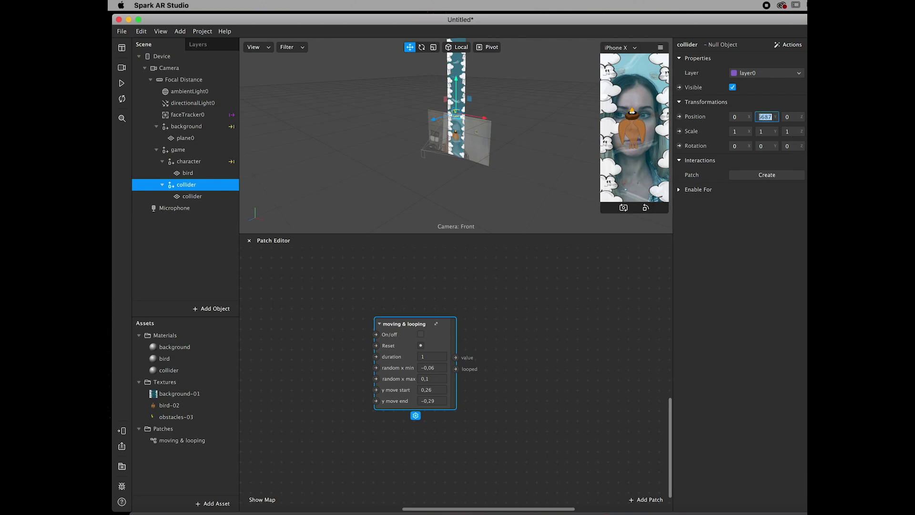
pyautogui.click(442, 392)
pyautogui.write('0,26687')
pyautogui.press('Return')
# Lower the collider to its bottom and set y move end to -0,3
pyautogui.click(438, 401)
pyautogui.moveTo(456, 82); pyautogui.dragTo(465, 135)
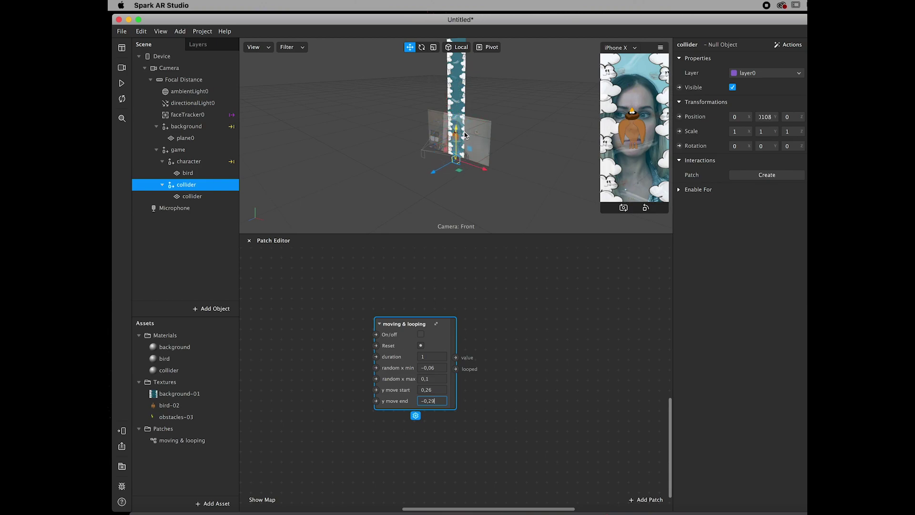
pyautogui.click(764, 117)
pyautogui.write('-0,30')
pyautogui.write('1')
pyautogui.click(441, 401)
pyautogui.press('Return')
# Shift the collider to its left edge and set random x min to -0,04
pyautogui.click(442, 367)
pyautogui.moveTo(456, 134); pyautogui.dragTo(463, 99)
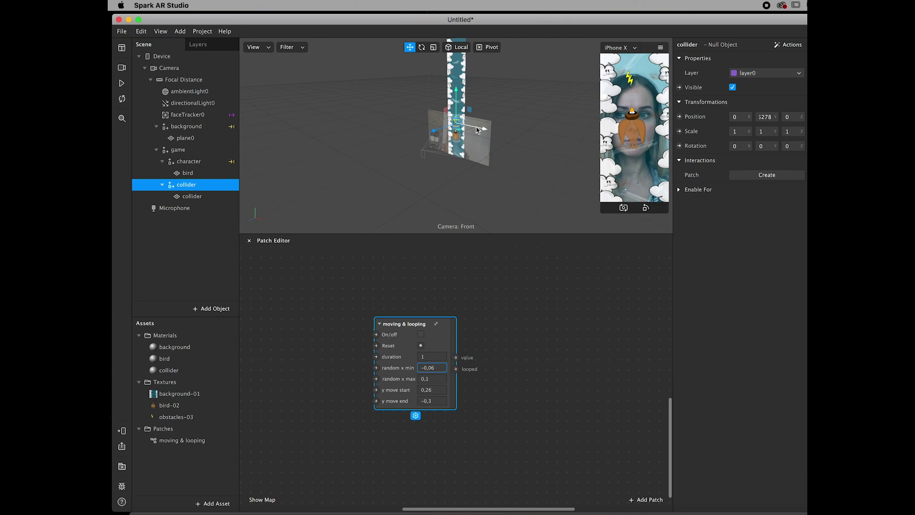
pyautogui.moveTo(477, 130)
pyautogui.mouseDown()
pyautogui.moveTo(471, 137)
pyautogui.moveTo(482, 140)
pyautogui.mouseUp()
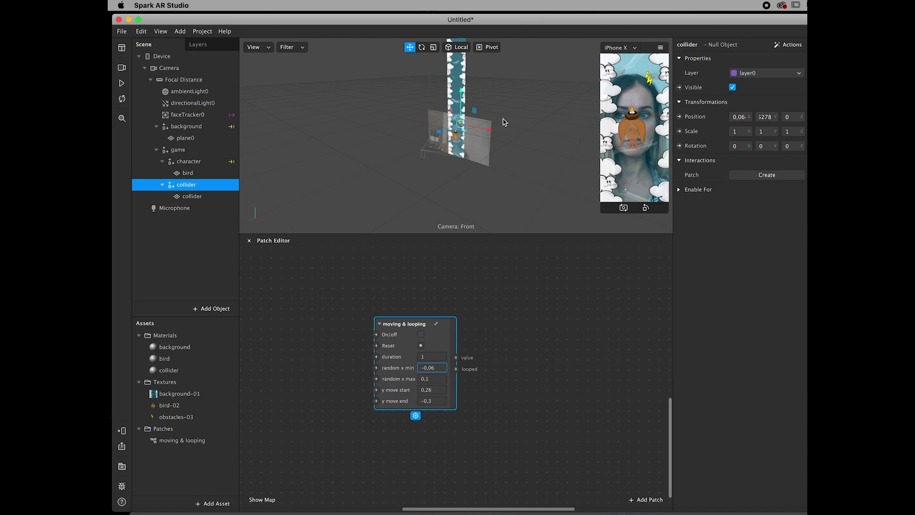
pyautogui.moveTo(484, 132); pyautogui.dragTo(475, 131)
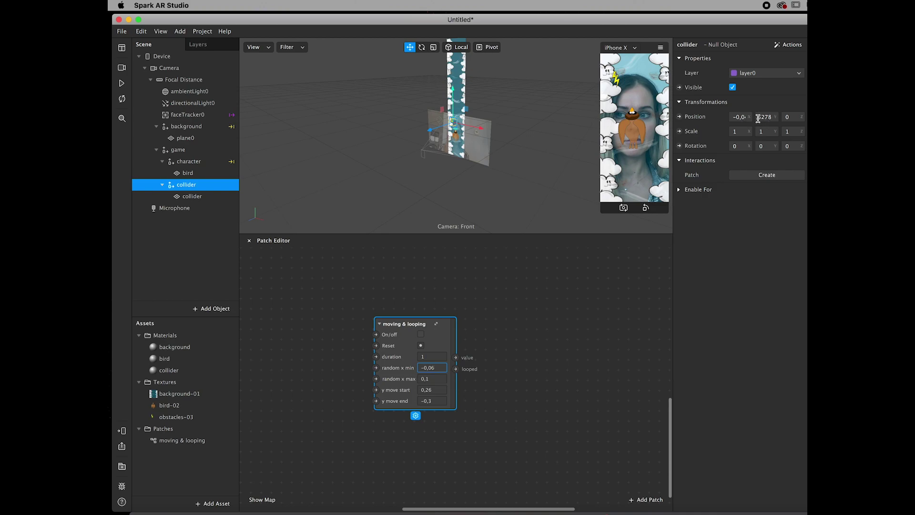
pyautogui.click(743, 118)
pyautogui.write('-0,046')
pyautogui.click(734, 117)
pyautogui.press('Right')
pyautogui.press('Right')
pyautogui.click(439, 365)
# Move the collider right to X 0,06 and set random x max to 0,06
pyautogui.click(534, 130)
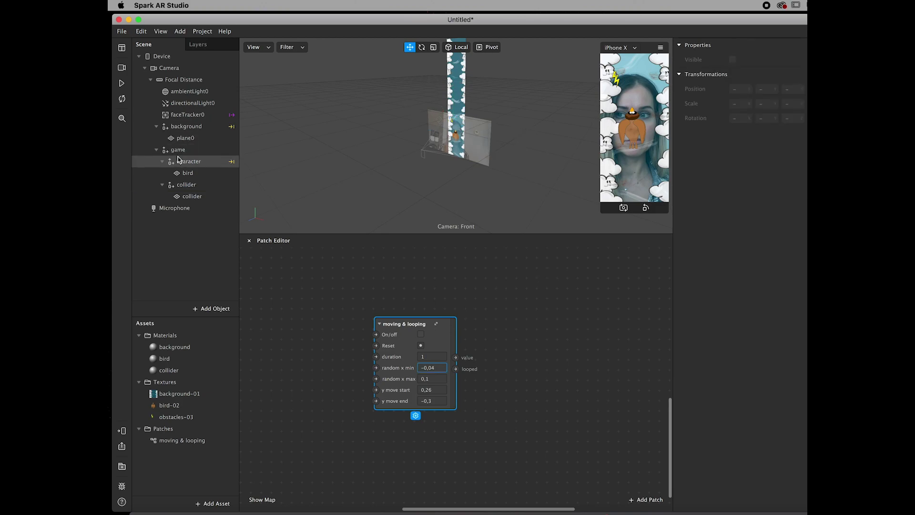
pyautogui.click(186, 186)
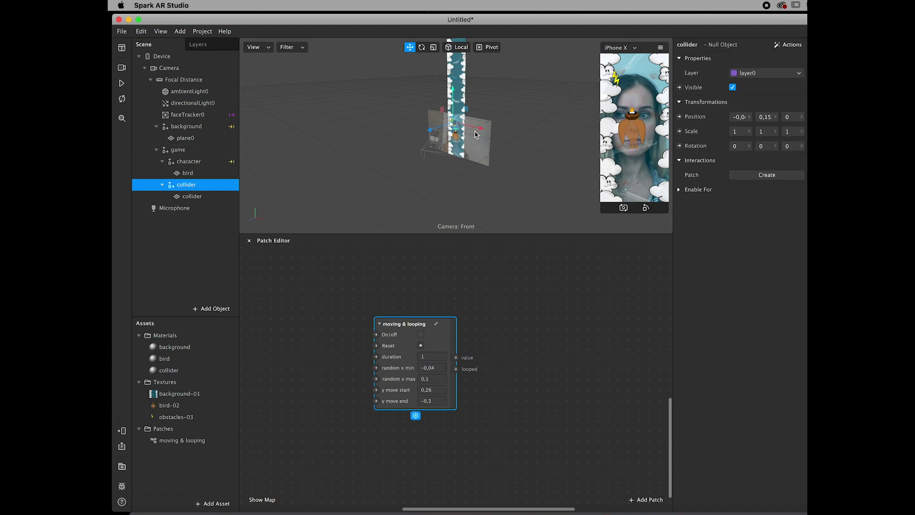
pyautogui.moveTo(475, 129); pyautogui.dragTo(485, 132)
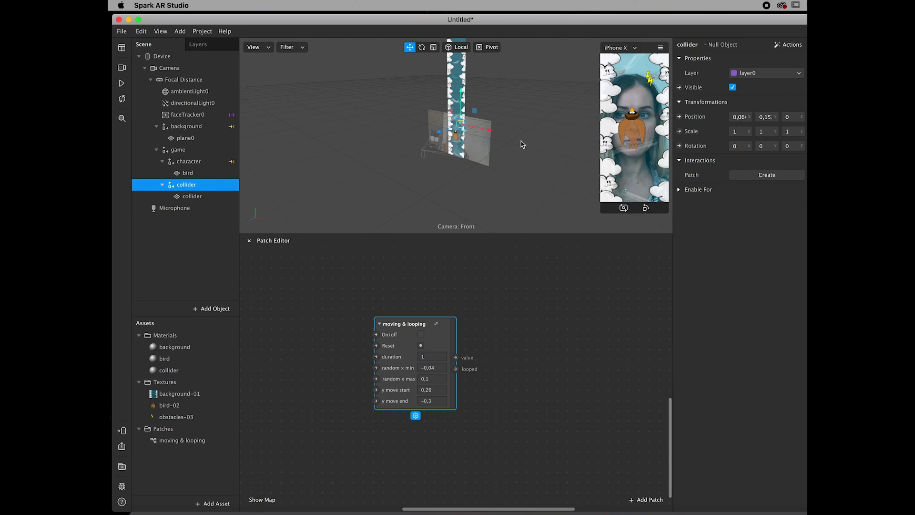
pyautogui.moveTo(484, 129); pyautogui.dragTo(482, 130)
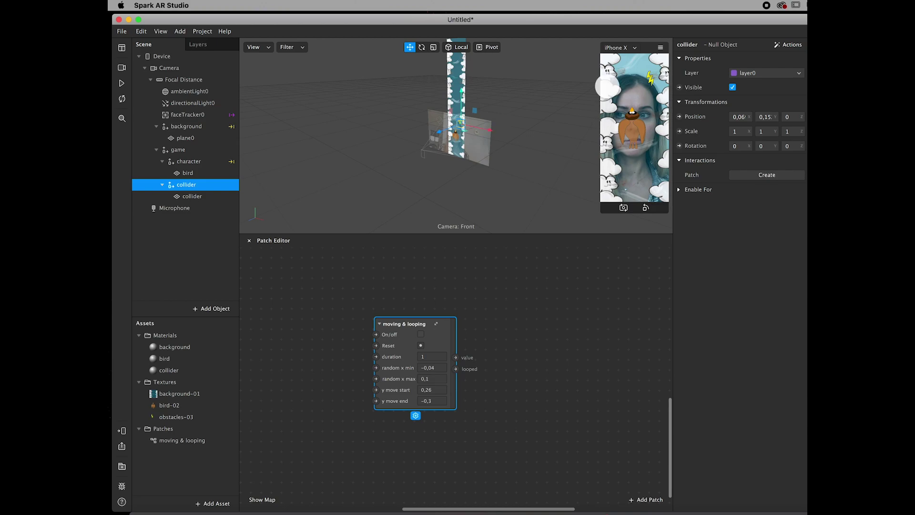
pyautogui.click(740, 117)
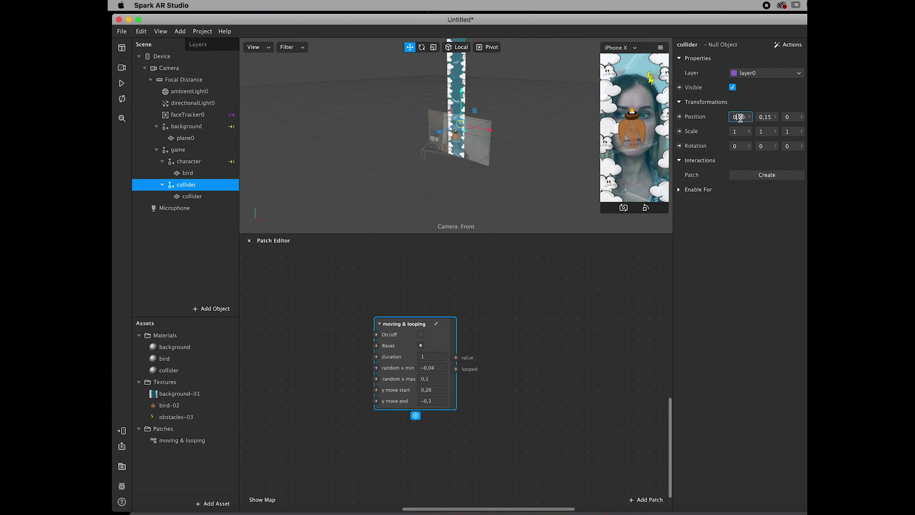
pyautogui.click(434, 378)
pyautogui.click(507, 363)
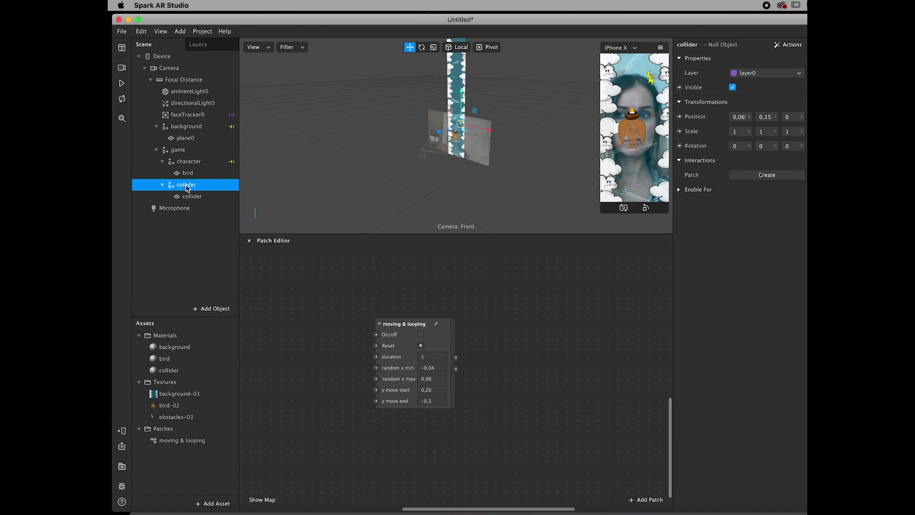
# Create a collider Position patch and wire moving & looping's value into its 3D Position
pyautogui.click(680, 117)
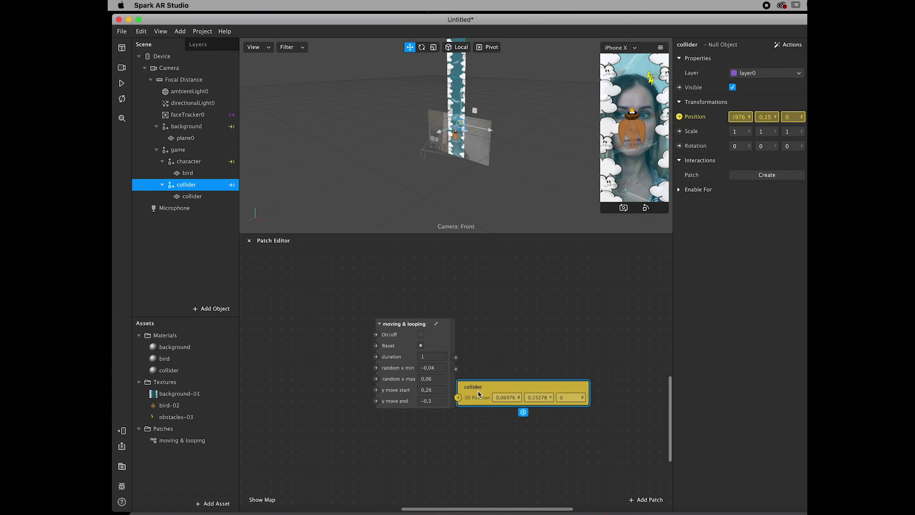
pyautogui.moveTo(479, 394); pyautogui.dragTo(517, 363)
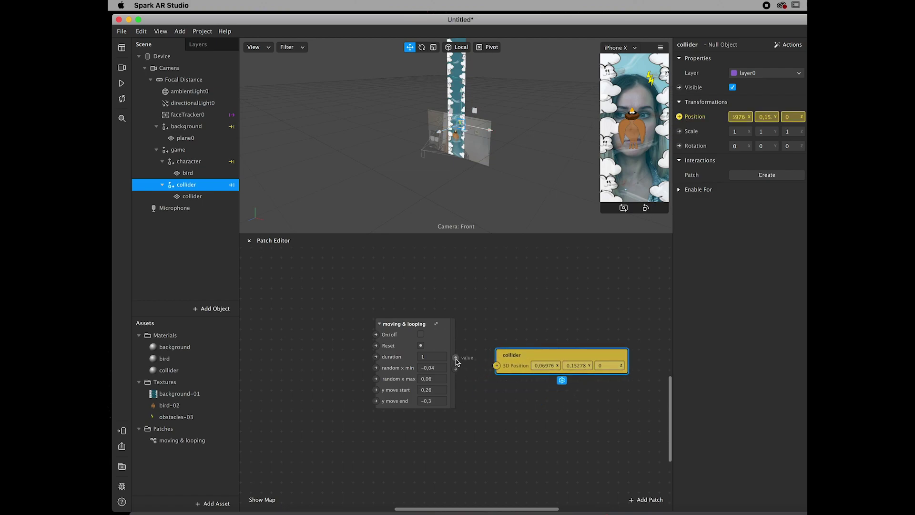
pyautogui.moveTo(456, 358); pyautogui.dragTo(499, 369)
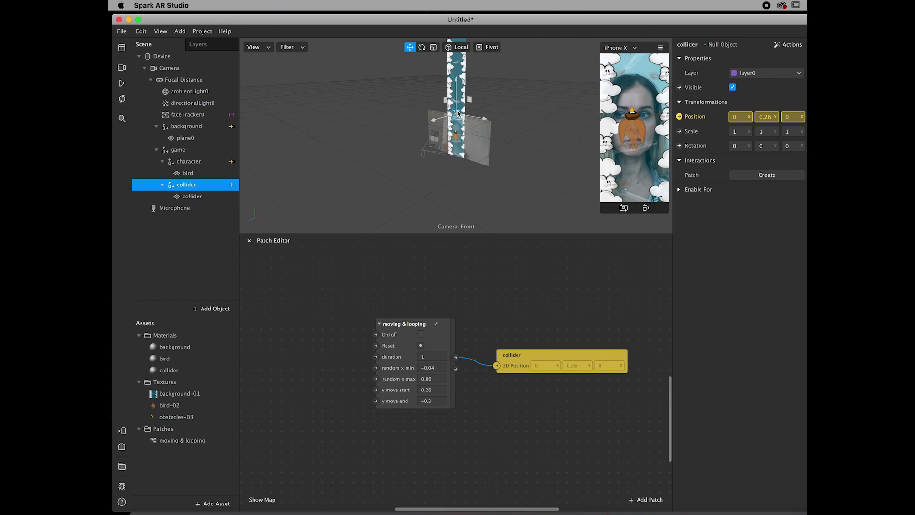
pyautogui.scroll(-3, 408, 381)
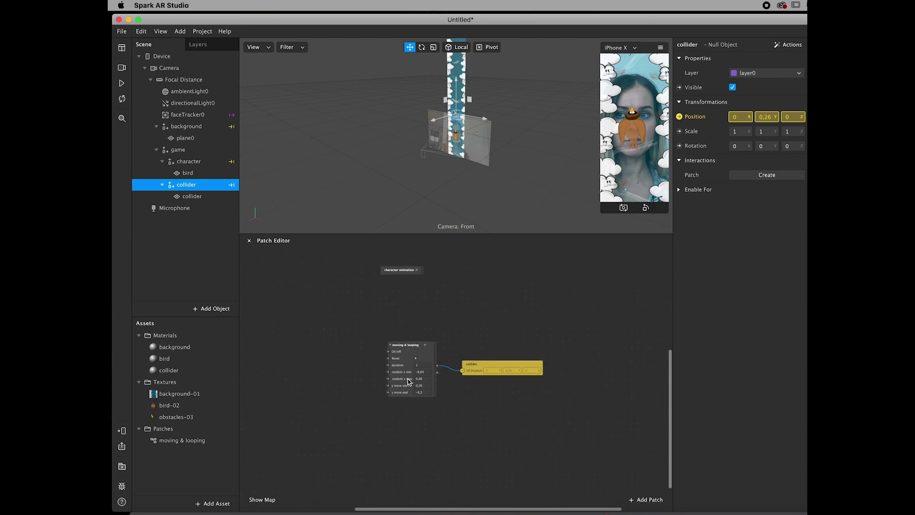
pyautogui.click(408, 357)
# Move both patches up-left near Screen Tap and drag a connection from its output
pyautogui.moveTo(390, 342); pyautogui.dragTo(529, 409)
pyautogui.moveTo(425, 370); pyautogui.dragTo(362, 319)
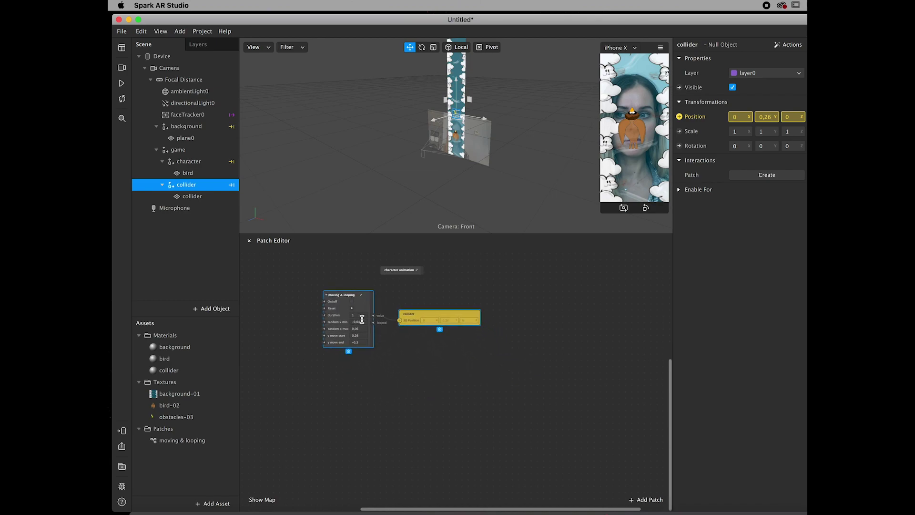
pyautogui.scroll(3, 380, 323)
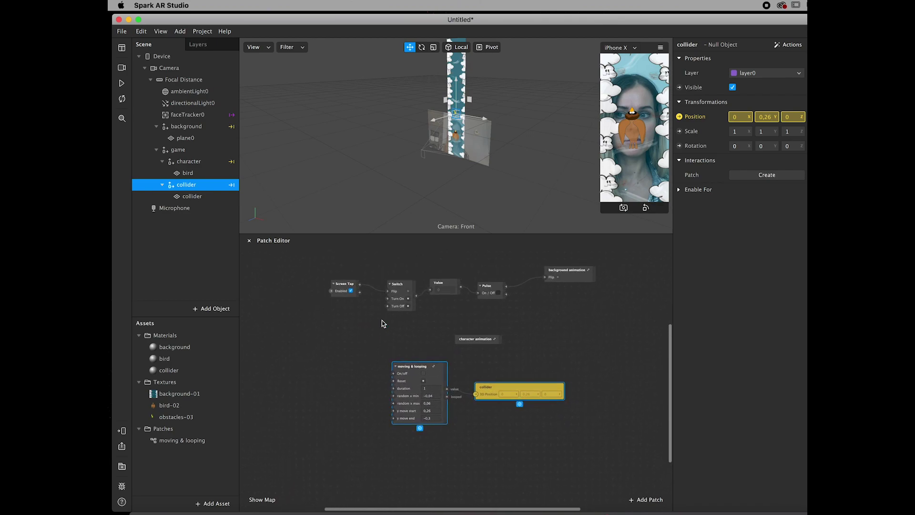
pyautogui.moveTo(358, 283); pyautogui.dragTo(384, 372)
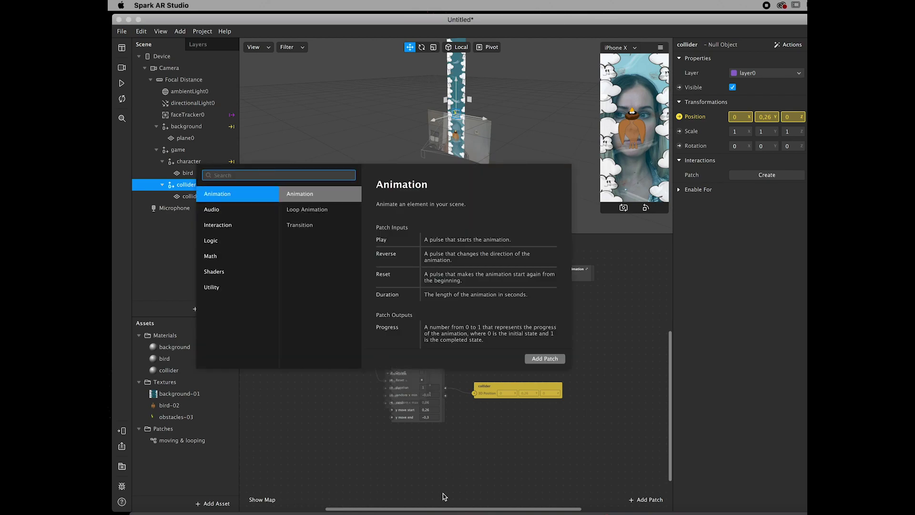
# Route Screen Tap through a new Switch into moving & looping's On/Off, then restart and play the preview
pyautogui.click(479, 461)
pyautogui.moveTo(358, 283); pyautogui.dragTo(393, 374)
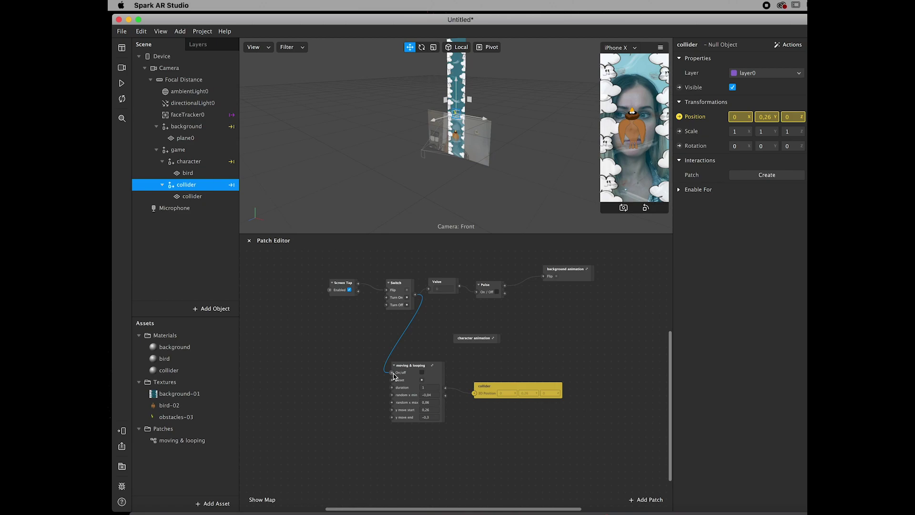
pyautogui.keyDown('alt'); pyautogui.moveTo(401, 292); pyautogui.dragTo(337, 332); pyautogui.keyUp('alt')
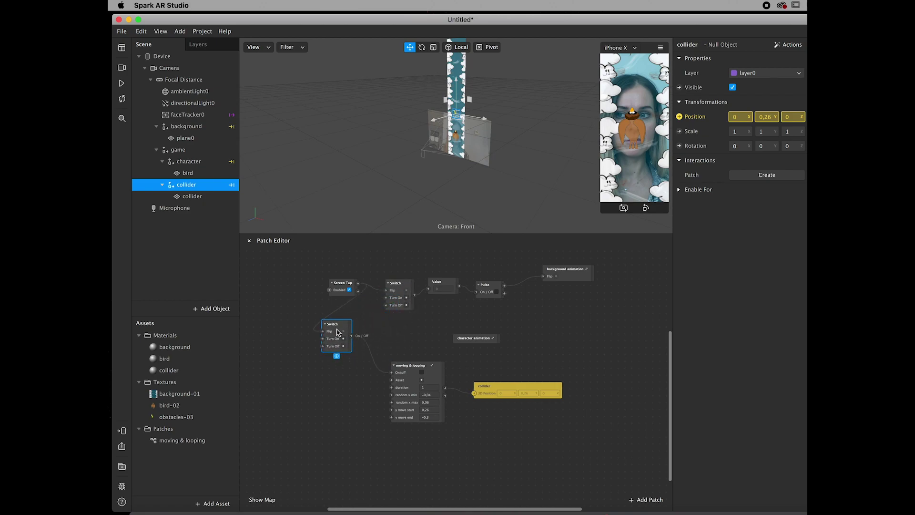
pyautogui.hscroll(2, 444, 374)
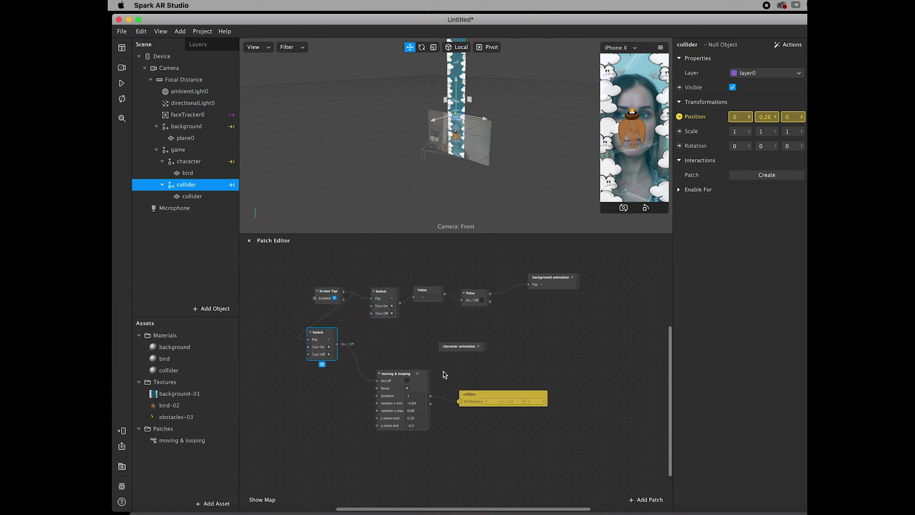
pyautogui.click(121, 100)
pyautogui.click(124, 84)
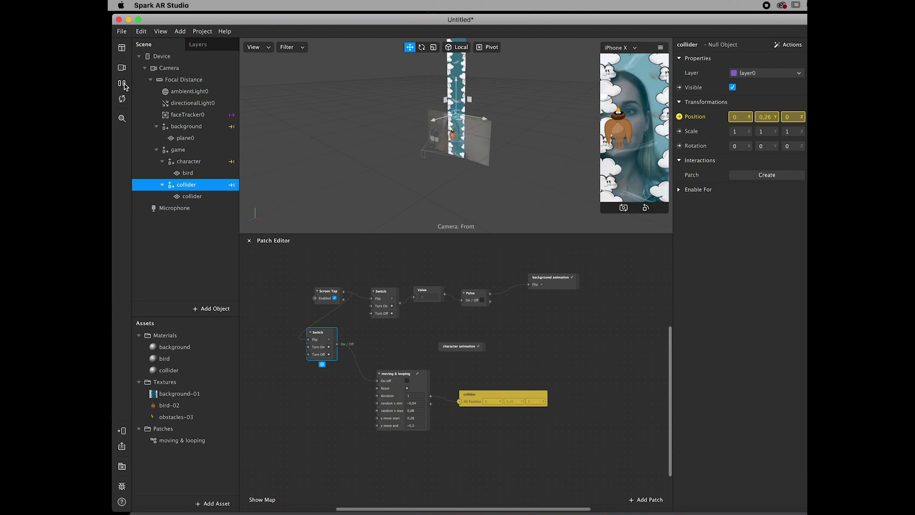